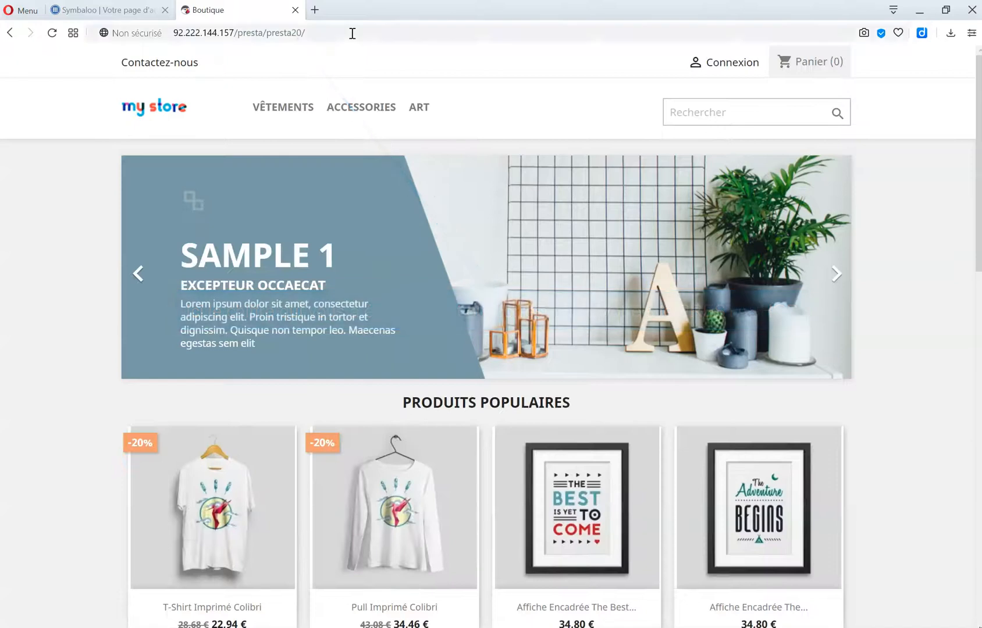
Load the shop's back-office login page by appending adminxx to the URL.
left_click(378, 31)
type("ad")
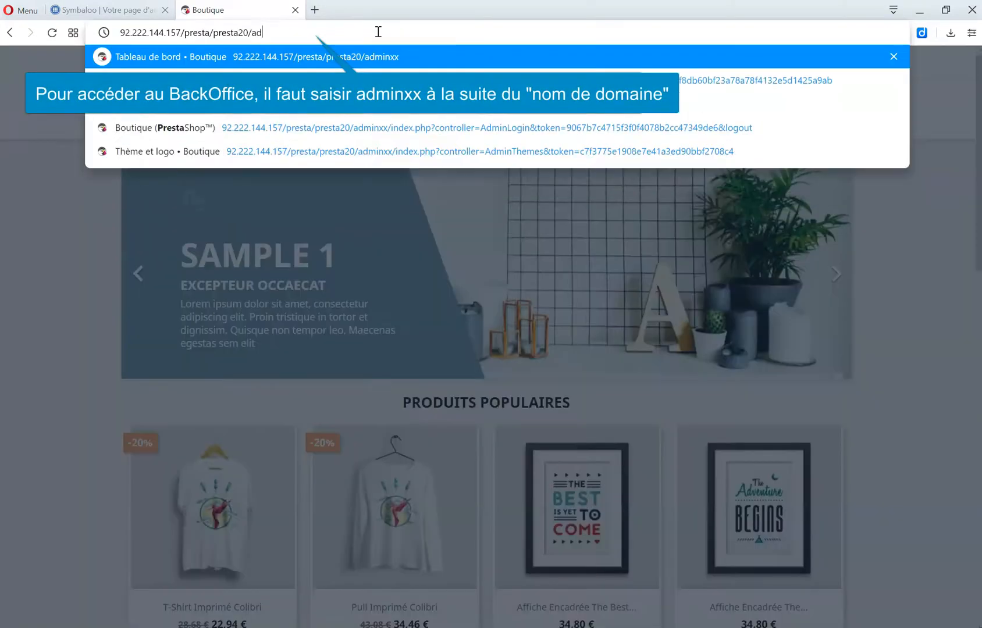
type("minxx")
key("Return")
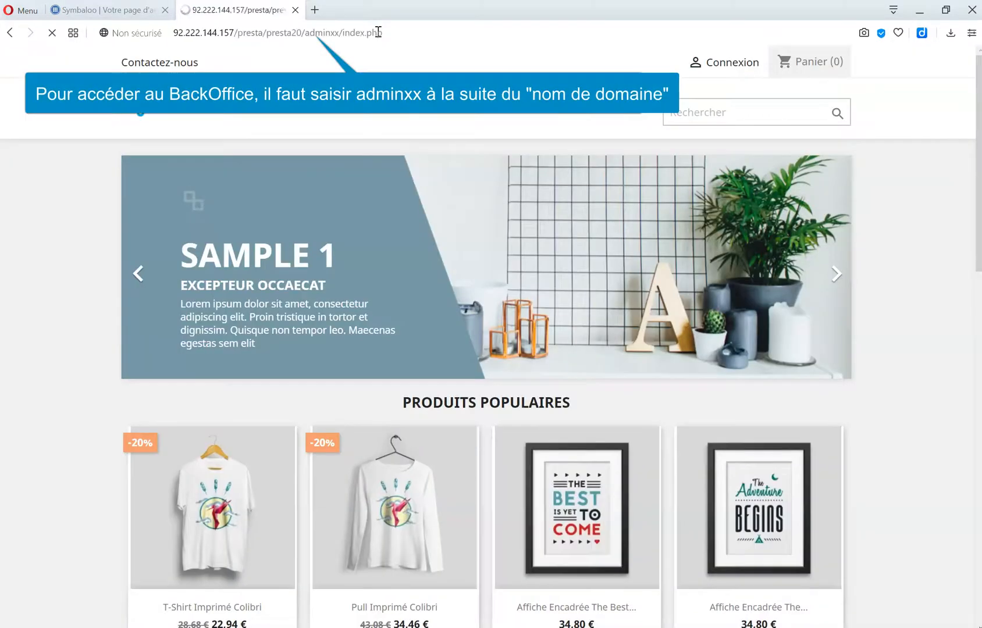
Log in with the admin e-mail and password to reach the dashboard.
left_click(455, 273)
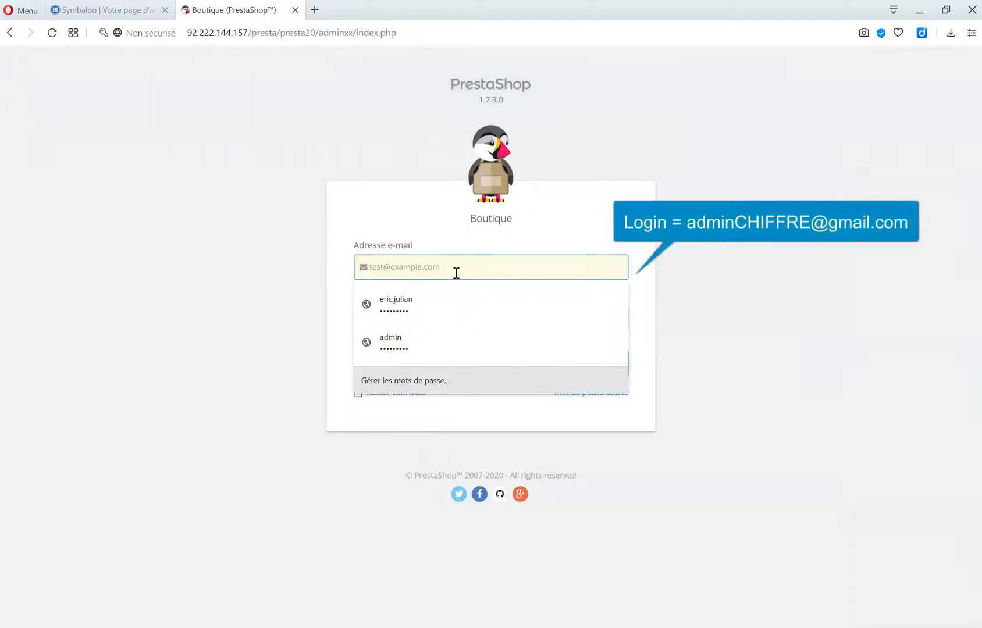
type("pr")
left_click(437, 299)
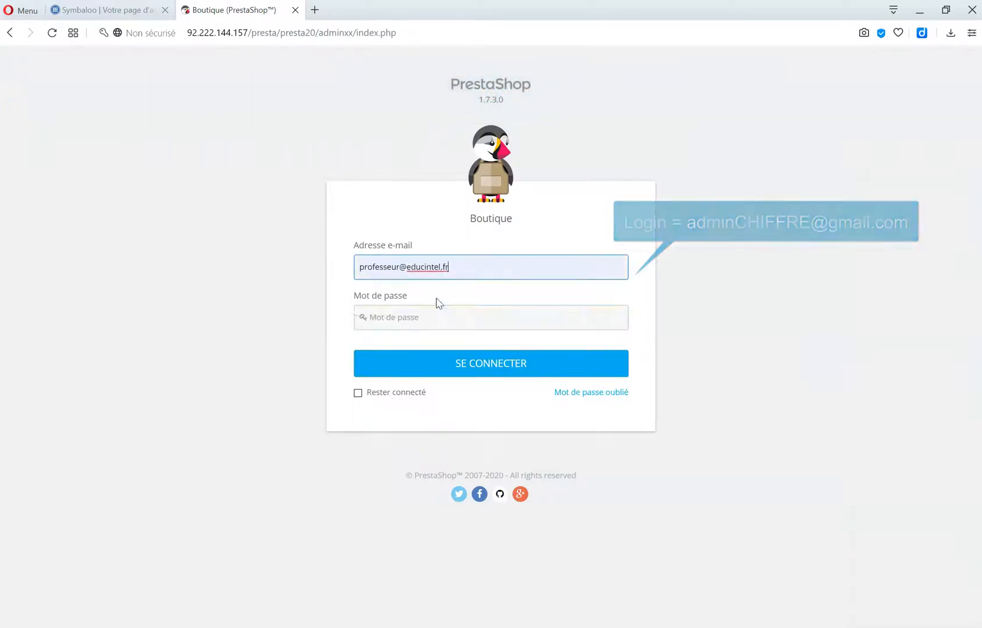
left_click(433, 322)
type("admin")
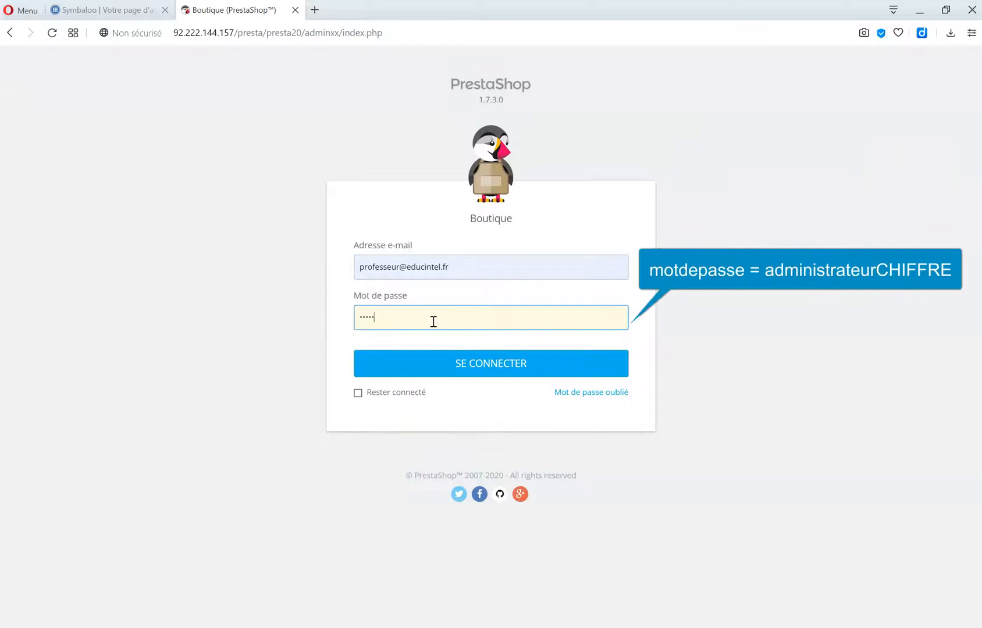
key("Return")
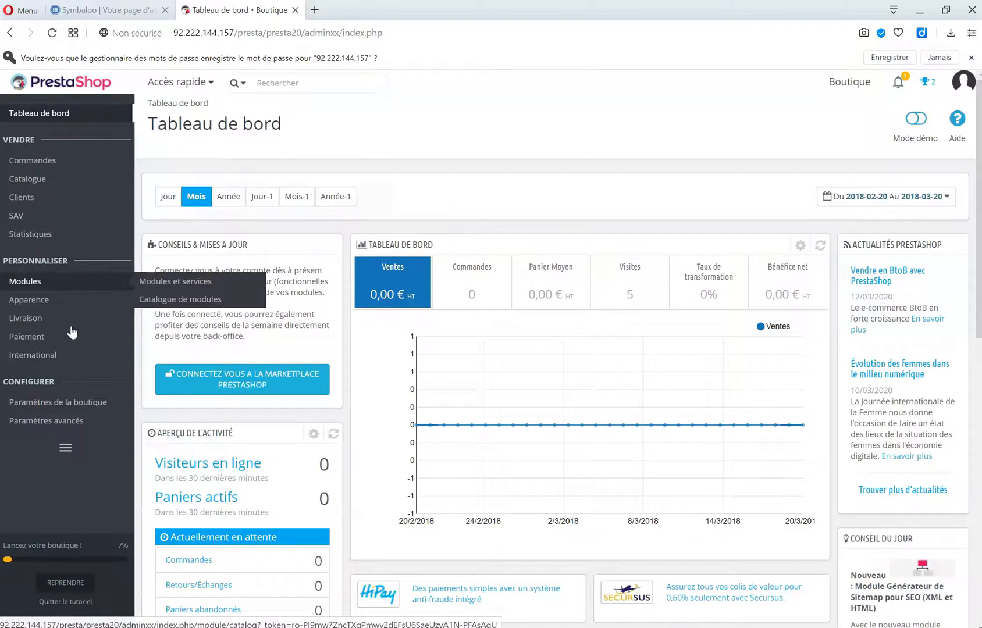
Start a new employee in Équipe, filling first name, last name and e-mail.
mouse_move(78, 425)
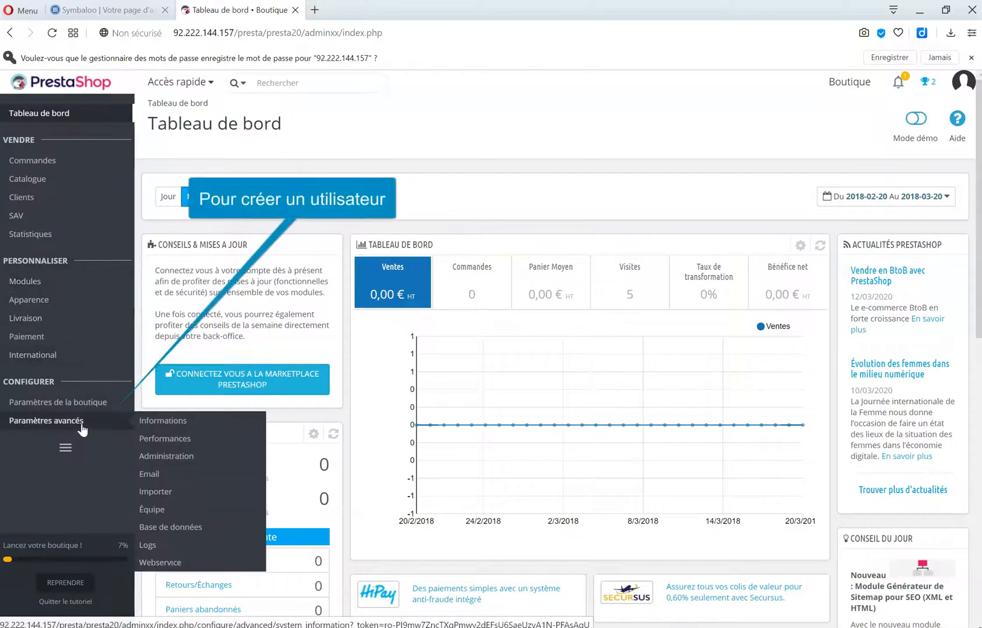
left_click(166, 506)
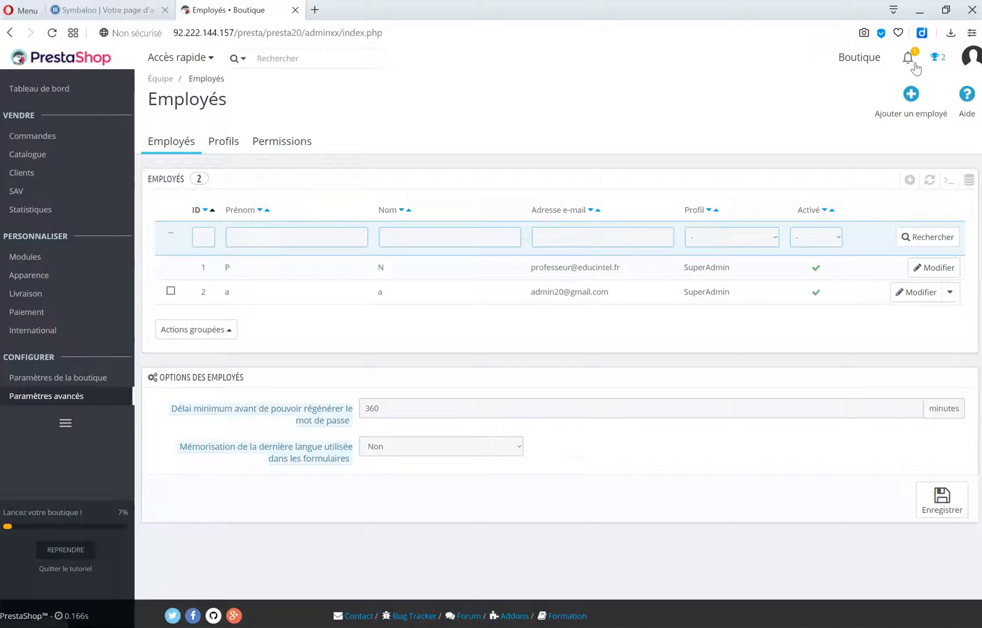
left_click(921, 98)
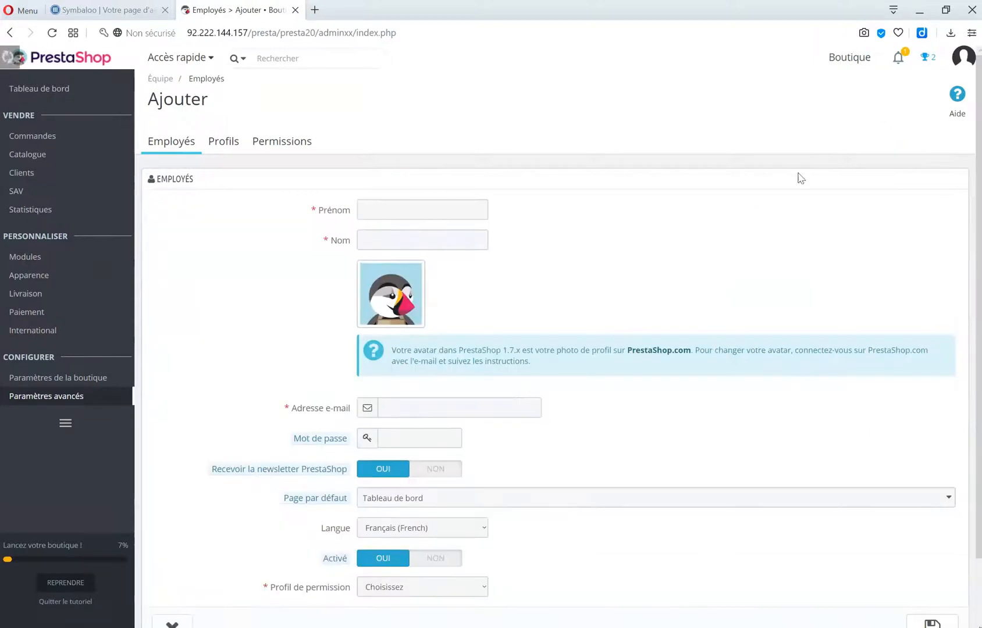
left_click(407, 212)
left_click(410, 256)
left_click(409, 245)
left_click(415, 267)
left_click(445, 408)
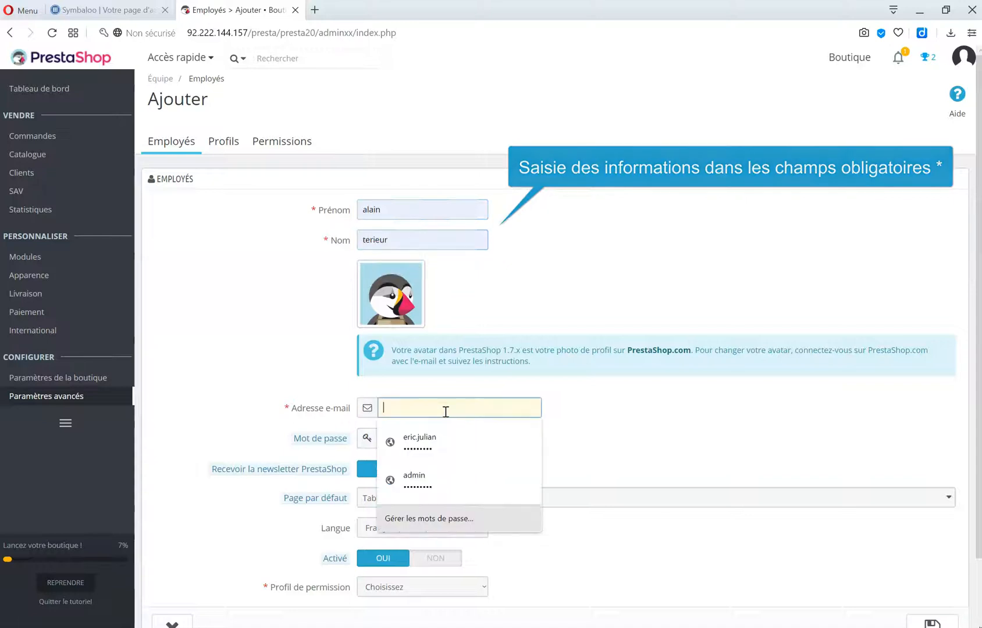
type("aaaa")
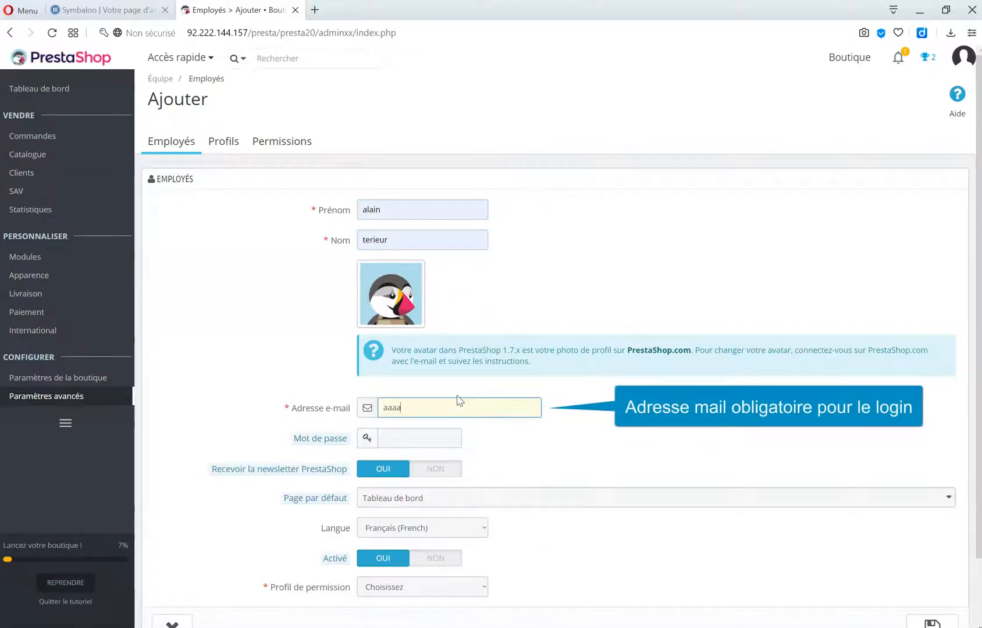
type("aa@gmail.com")
Set the employee's password, assign the SuperAdmin permission profile and save.
left_click(435, 437)
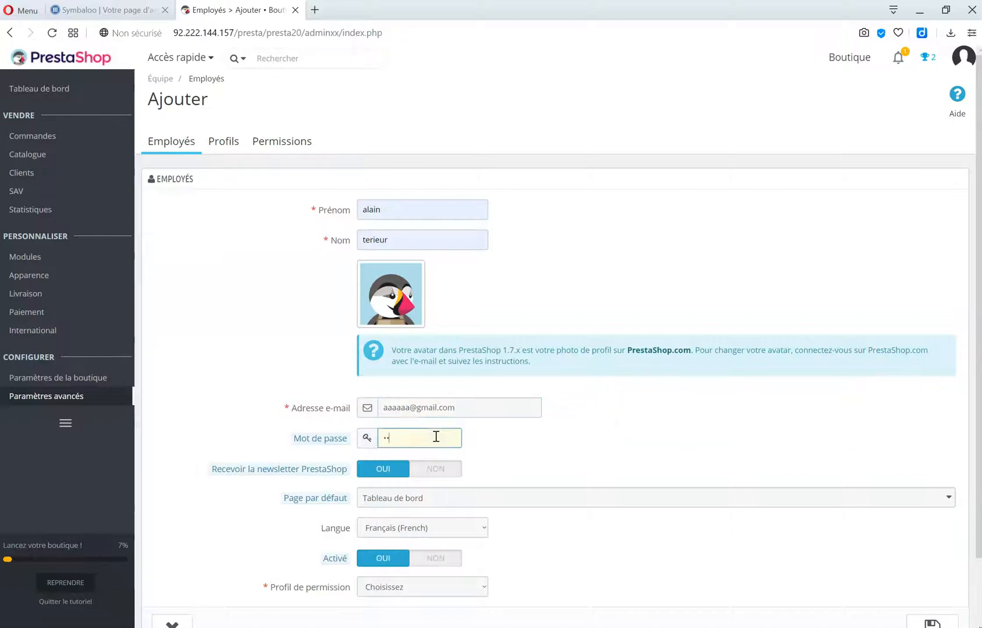
scroll(474, 488, "down", 1)
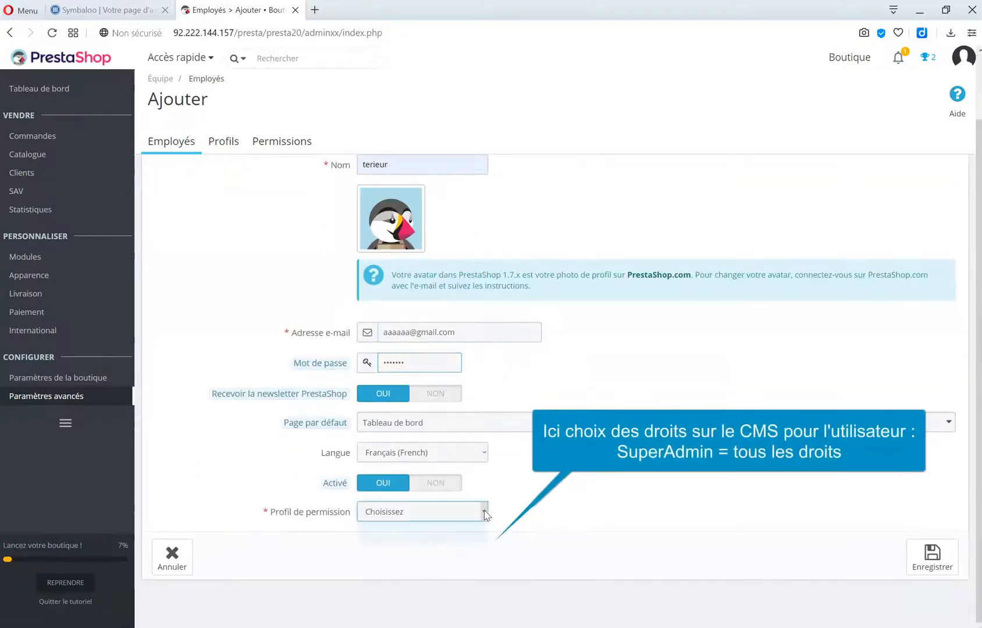
left_click(484, 511)
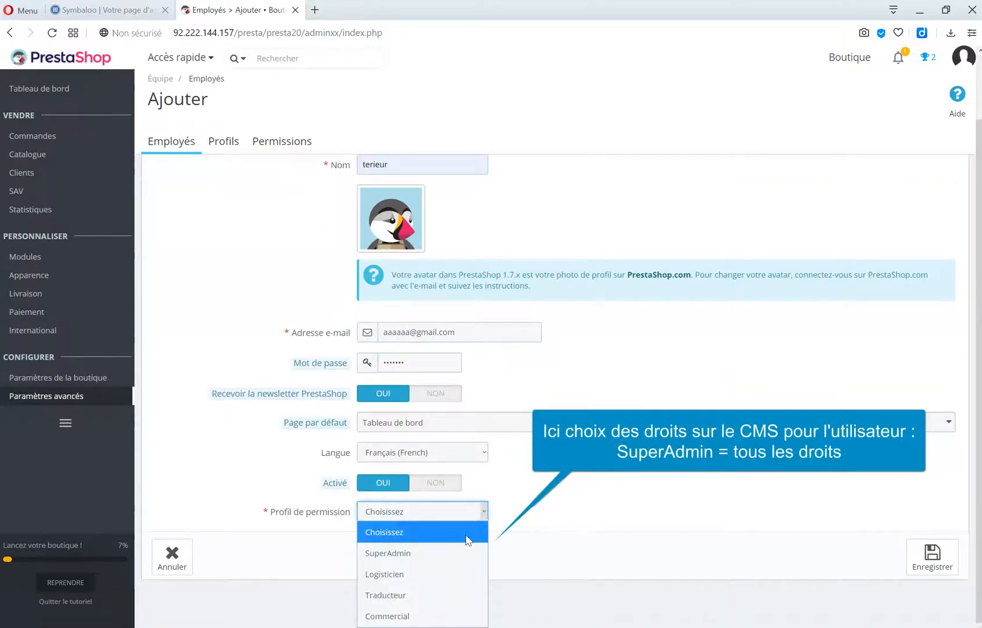
left_click(441, 553)
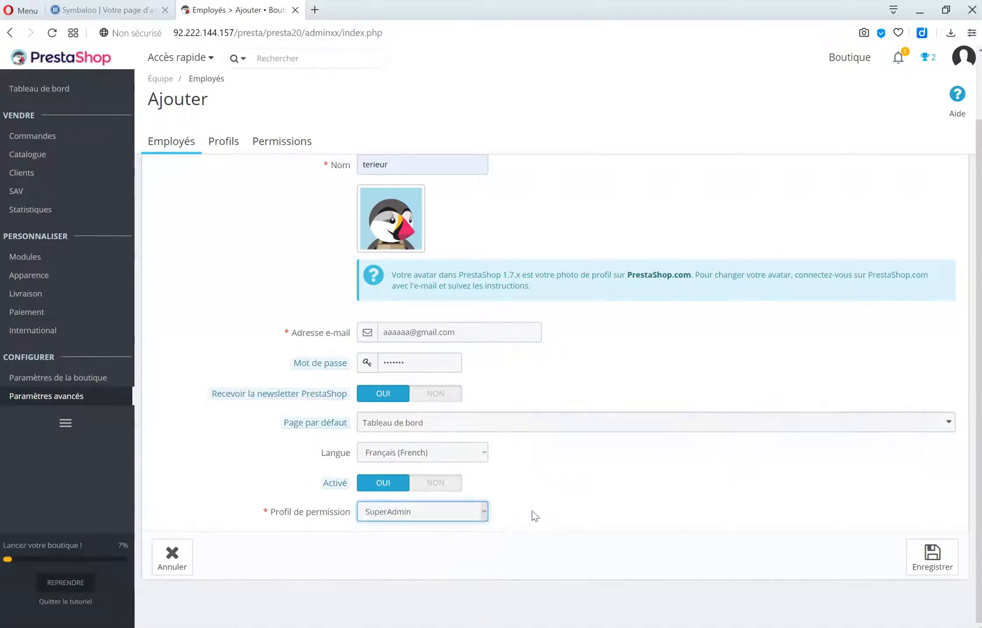
left_click(925, 555)
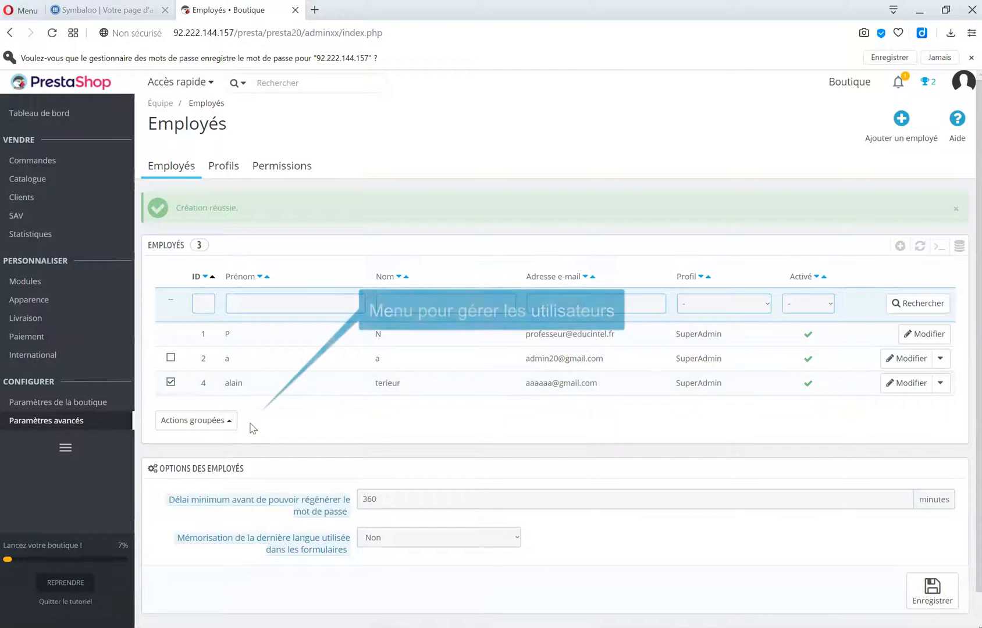
Delete the newly added employee through the bulk actions menu.
left_click(224, 420)
left_click(223, 401)
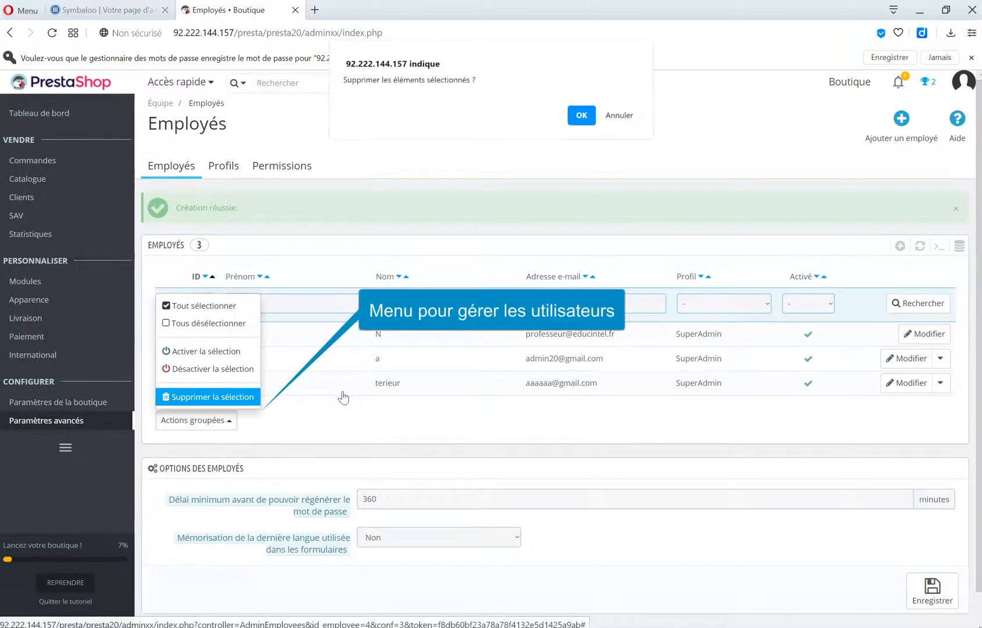
left_click(575, 112)
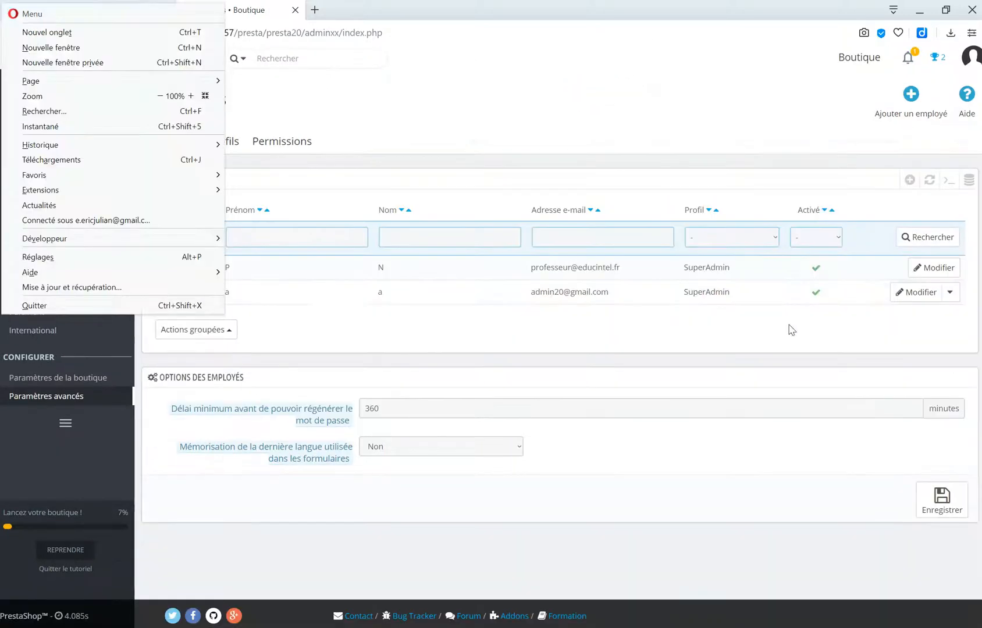
Give employee 2 a new password and save it.
left_click(800, 304)
left_click(932, 292)
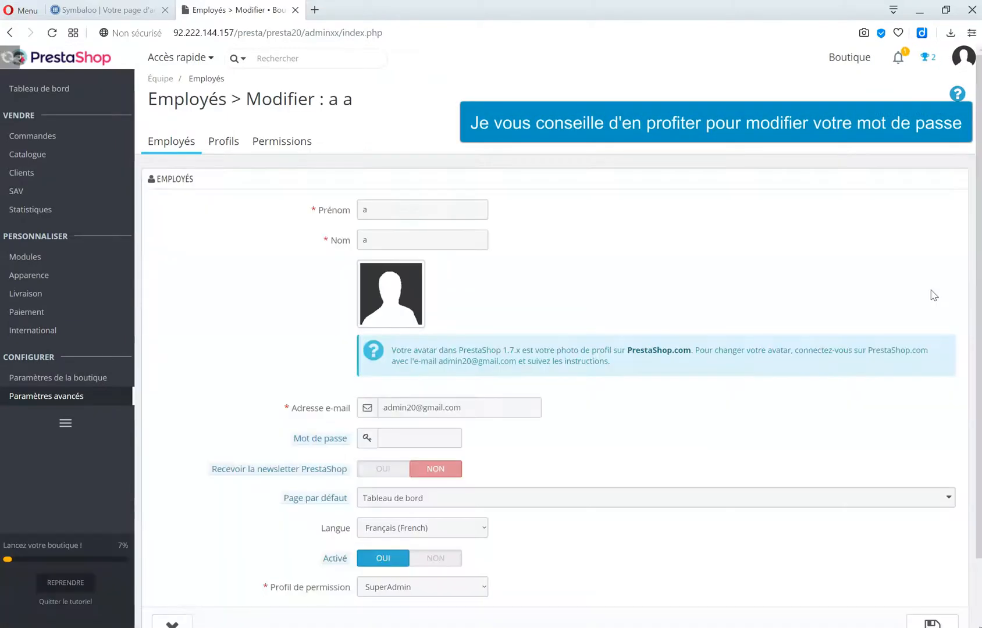
scroll(525, 435, "down", 2)
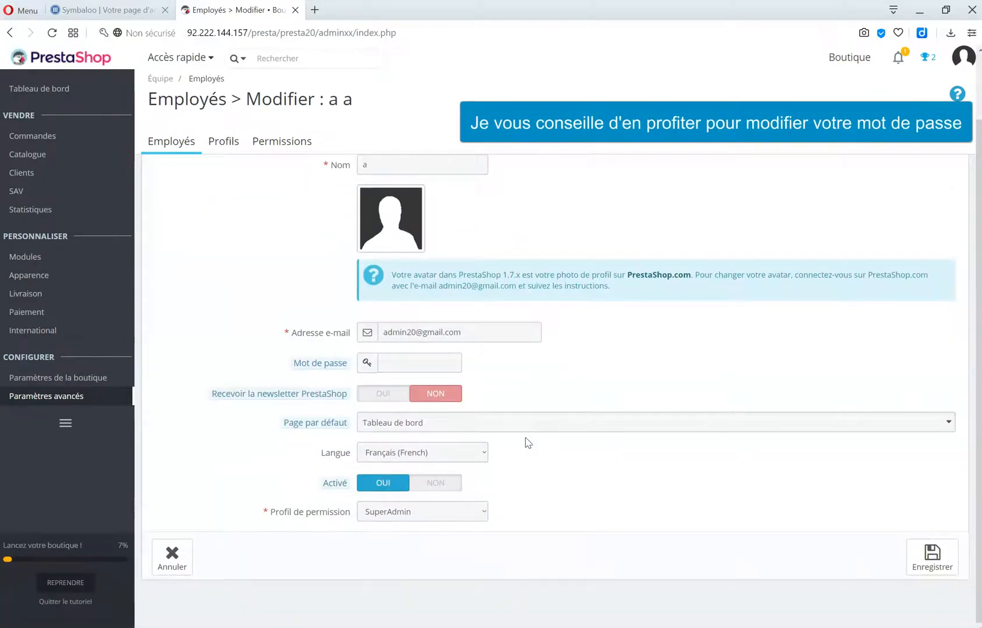
left_click(426, 366)
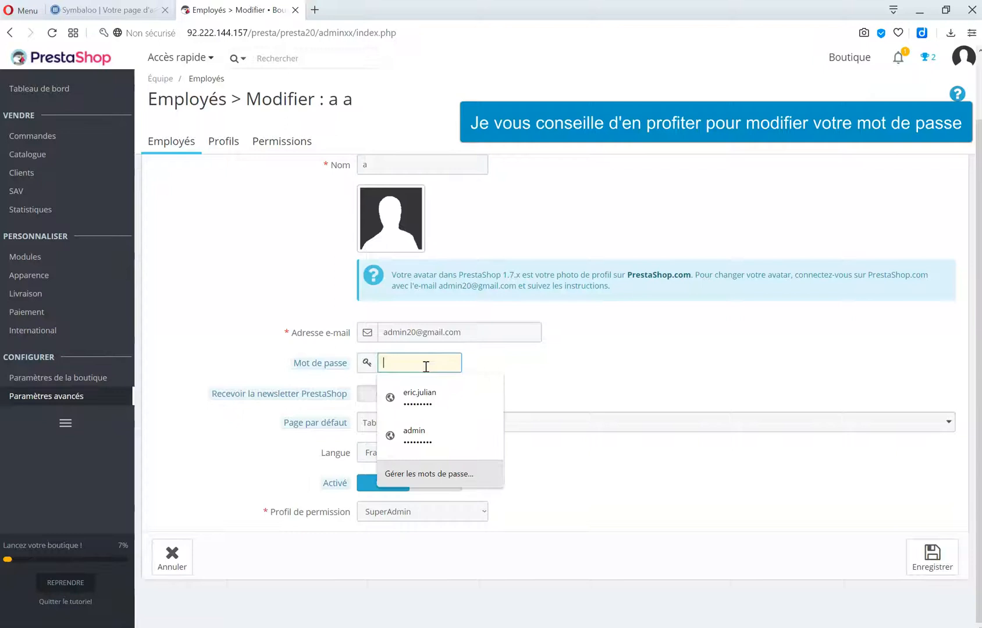
type("a")
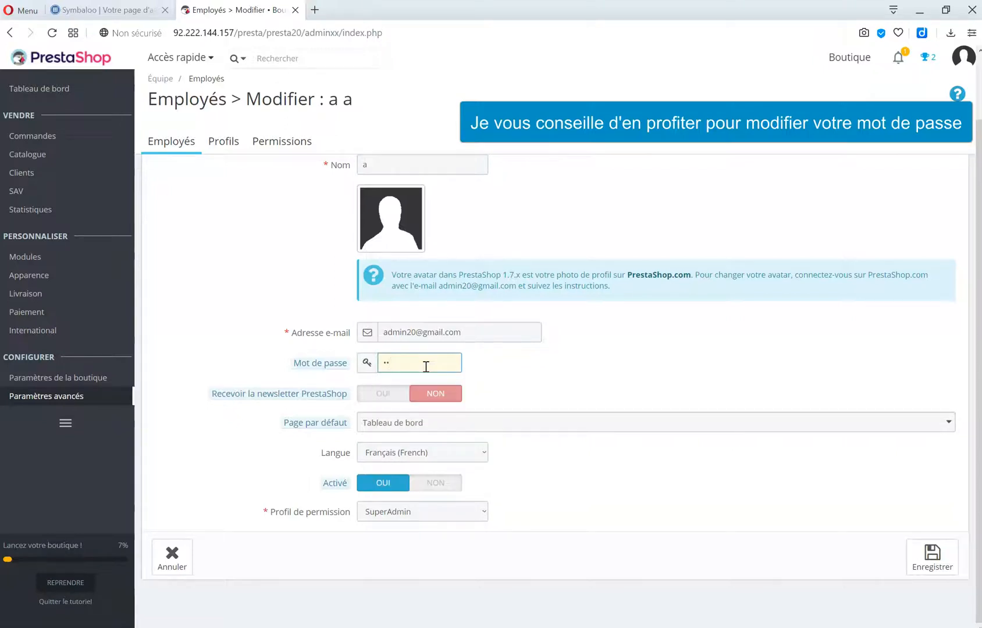
key("BackSpace")
key("BackSpace")
type("•••••••••••••••")
left_click(932, 557)
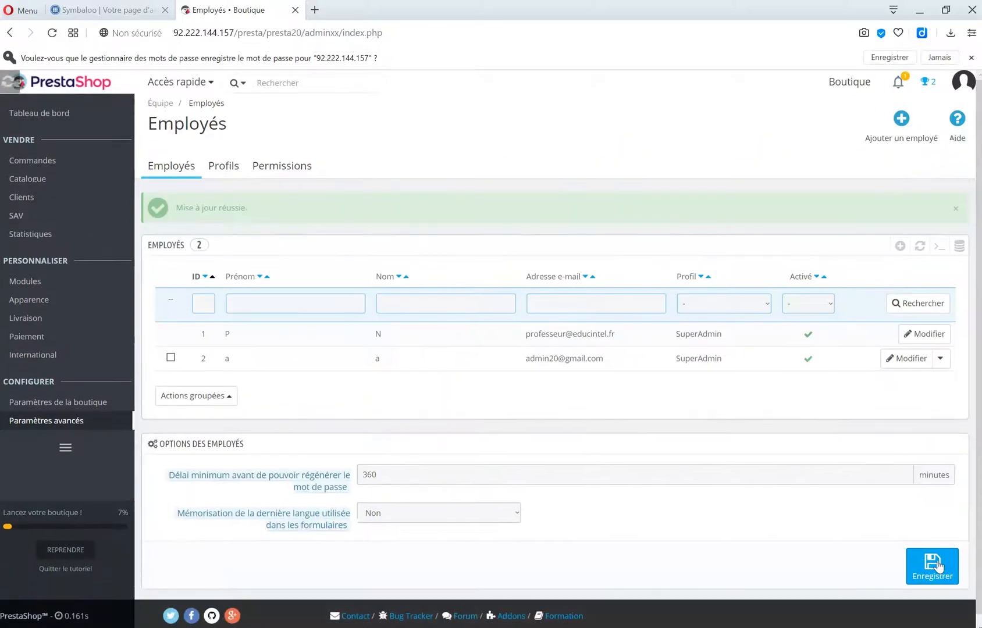
Open Apparence > Thème et logo to view the current 'my store' header logo.
mouse_move(71, 308)
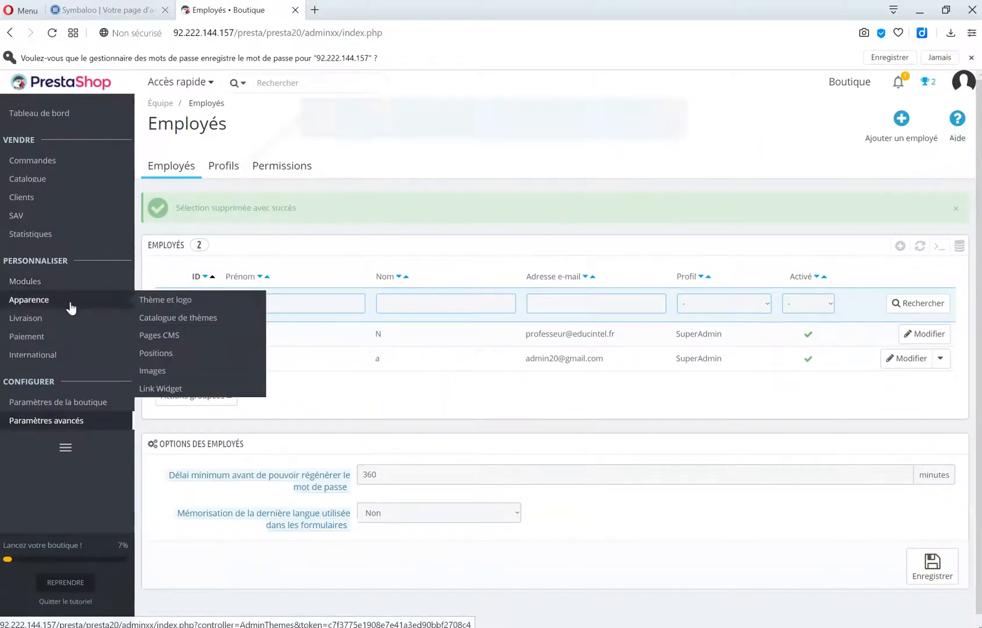
left_click(166, 299)
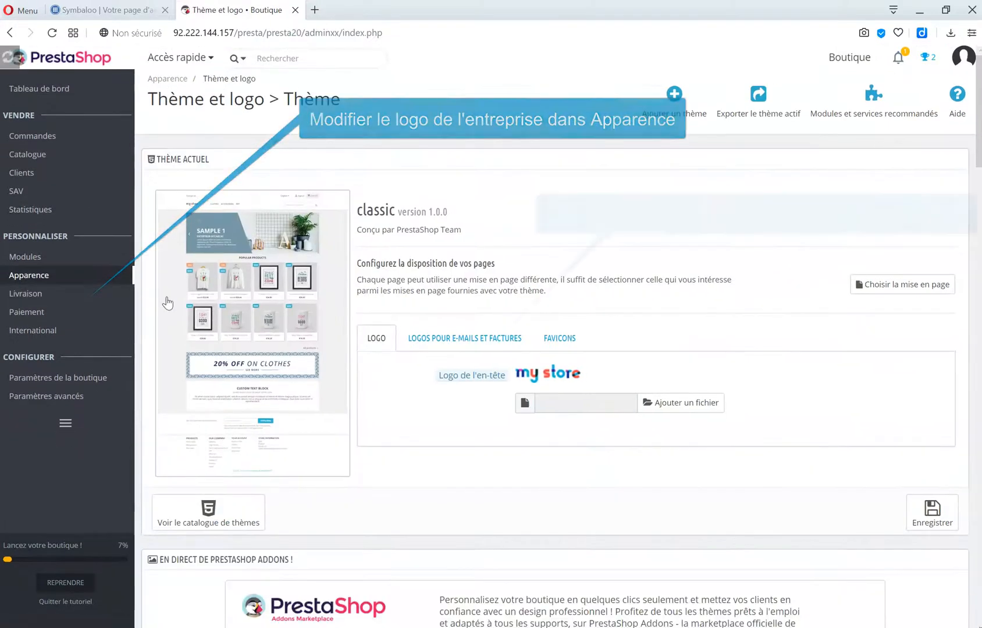
mouse_move(501, 378)
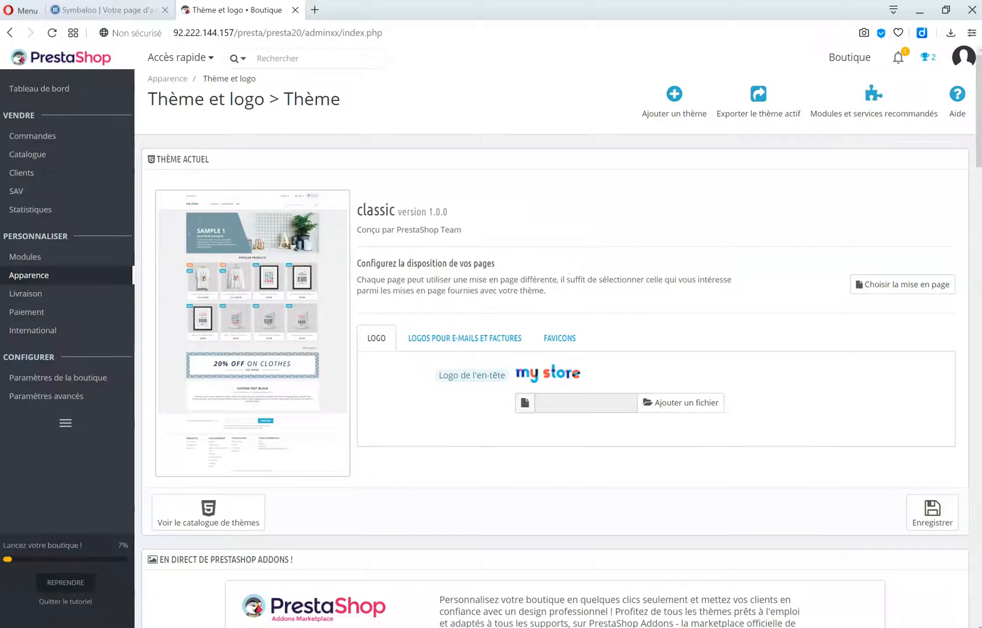
Launch PhotoFiltre Studio from Windows search.
key("super")
type("p")
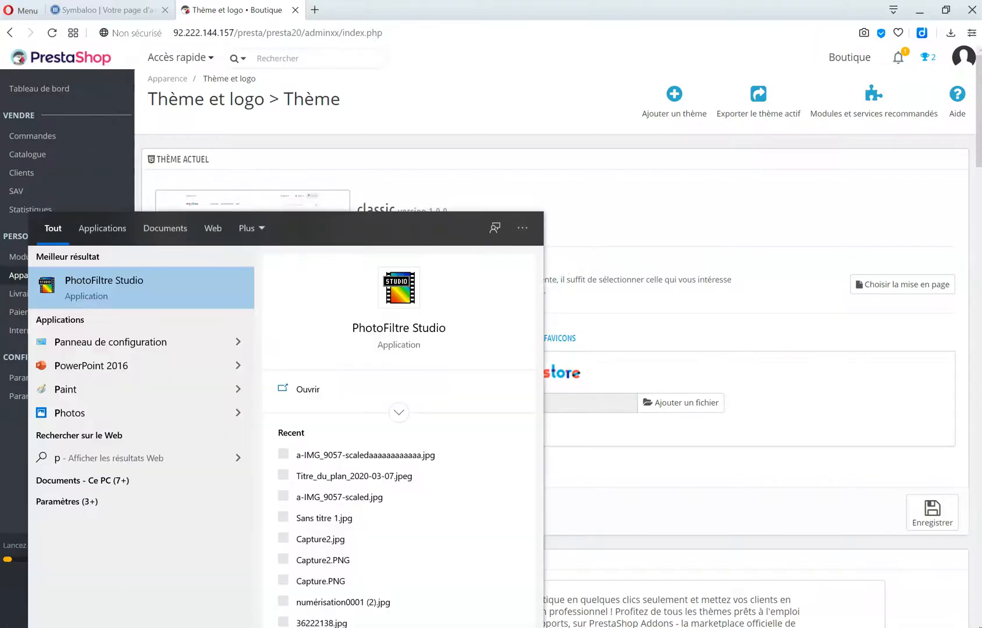
type("hotofil")
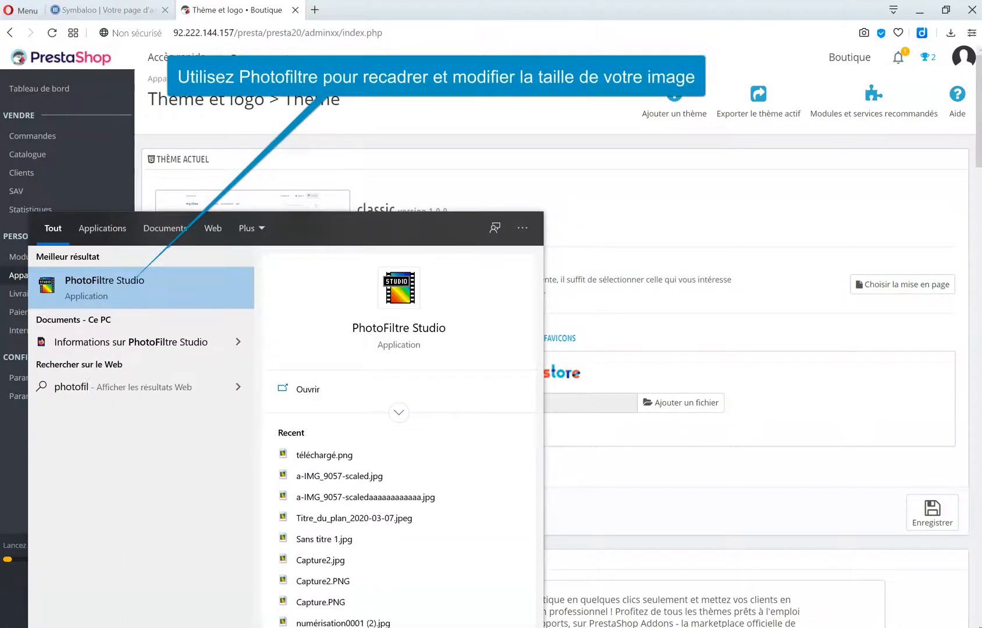
left_click(152, 298)
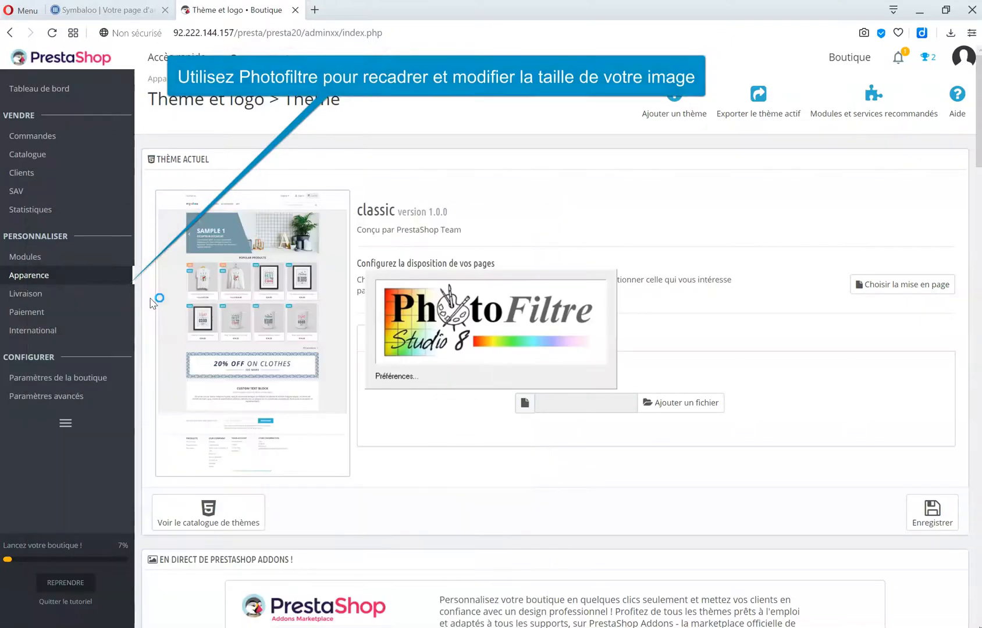
Open the club-escalade climbing logo JPG from the Bureau.
left_click(12, 21)
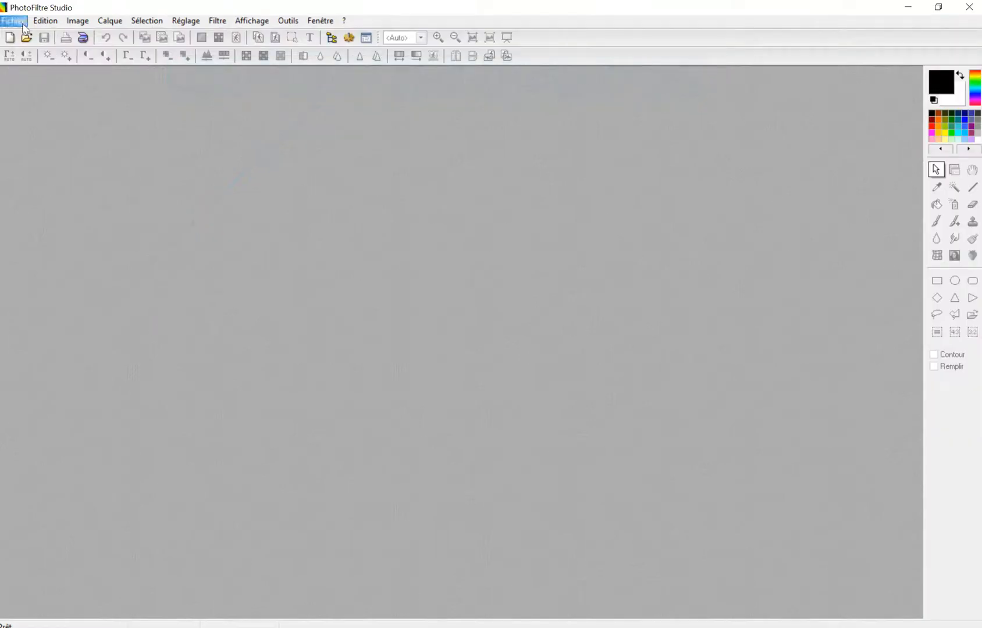
left_click(33, 48)
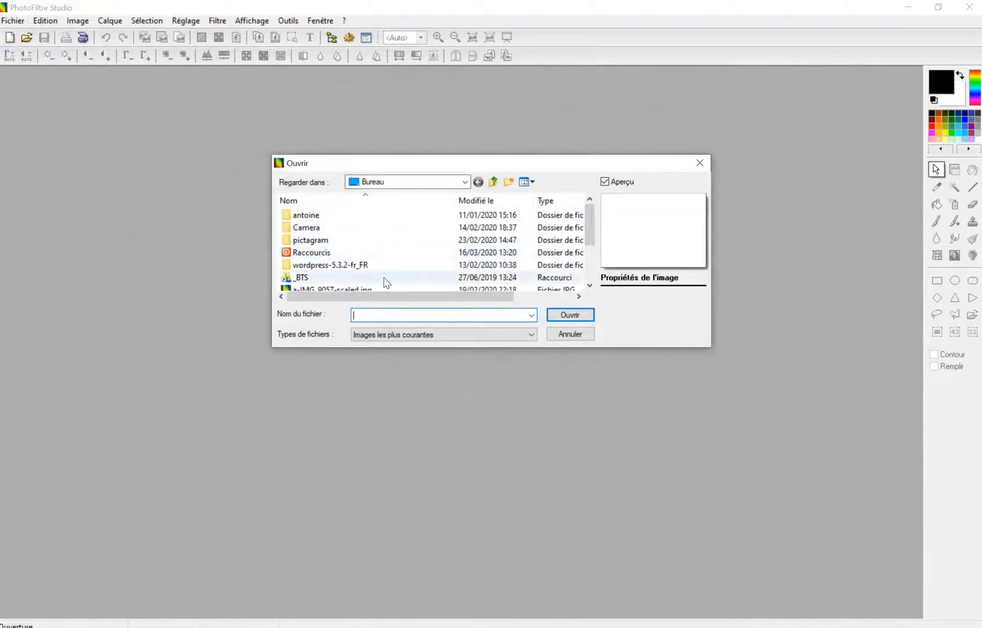
scroll(387, 273, "down", 2)
left_click(367, 253)
double_click(364, 254)
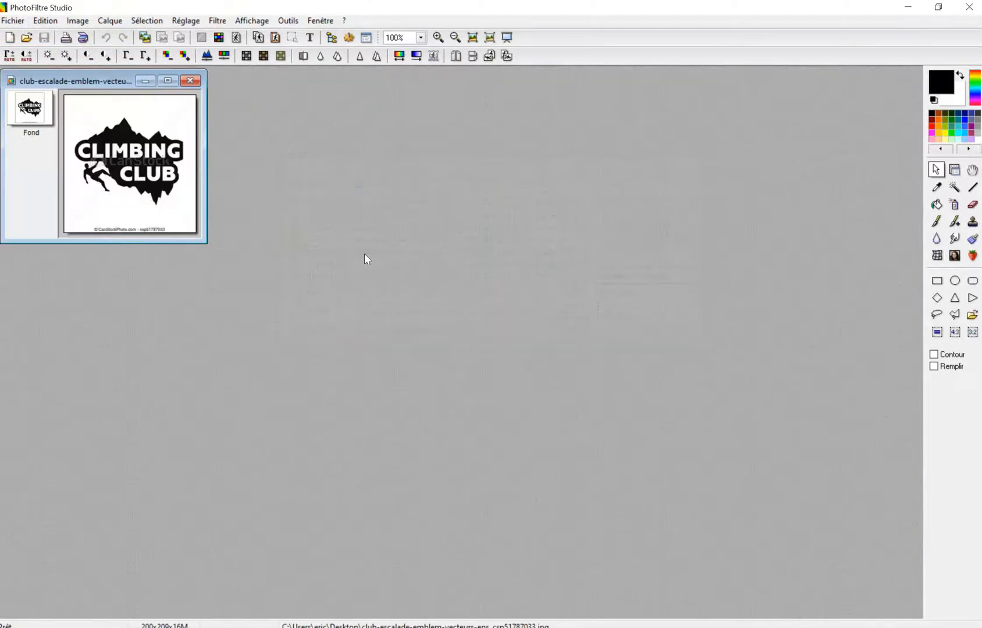
Resize the logo to 200 × 40 pixels with proportions unticked in Taille de l'image.
left_click(77, 21)
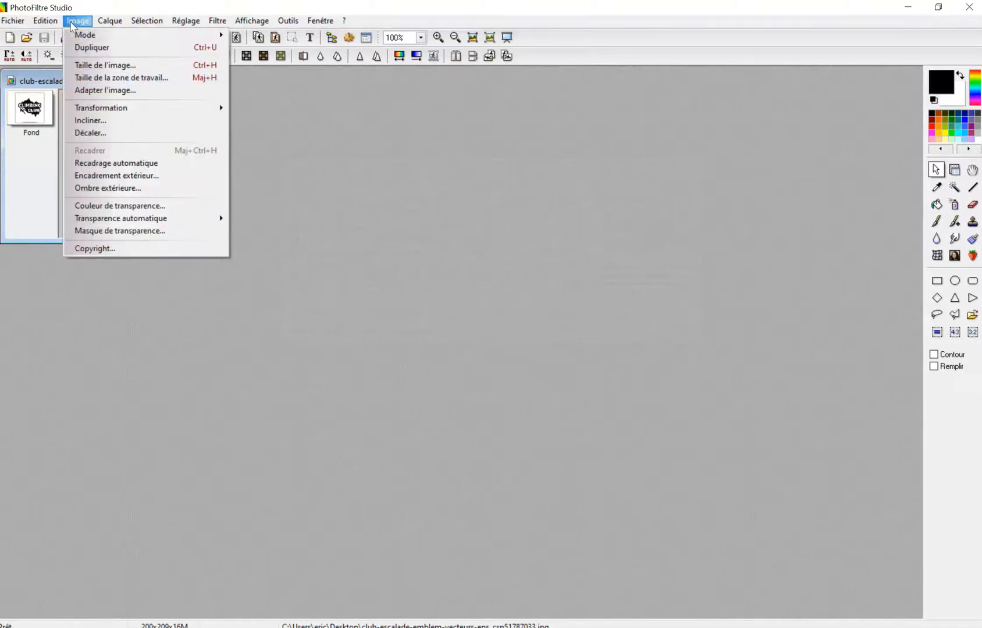
left_click(96, 64)
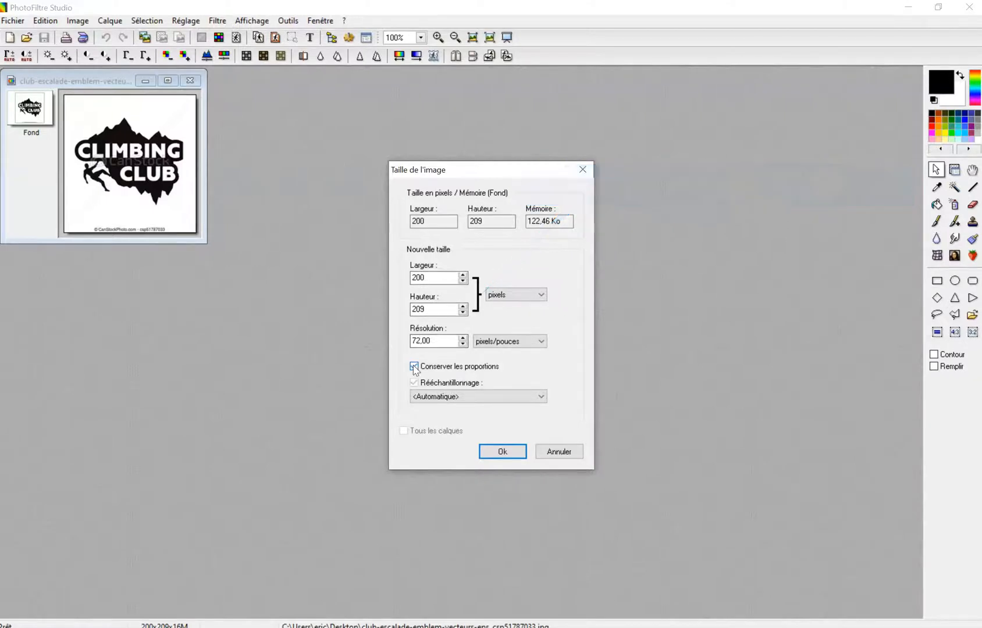
double_click(423, 311)
left_click(449, 310)
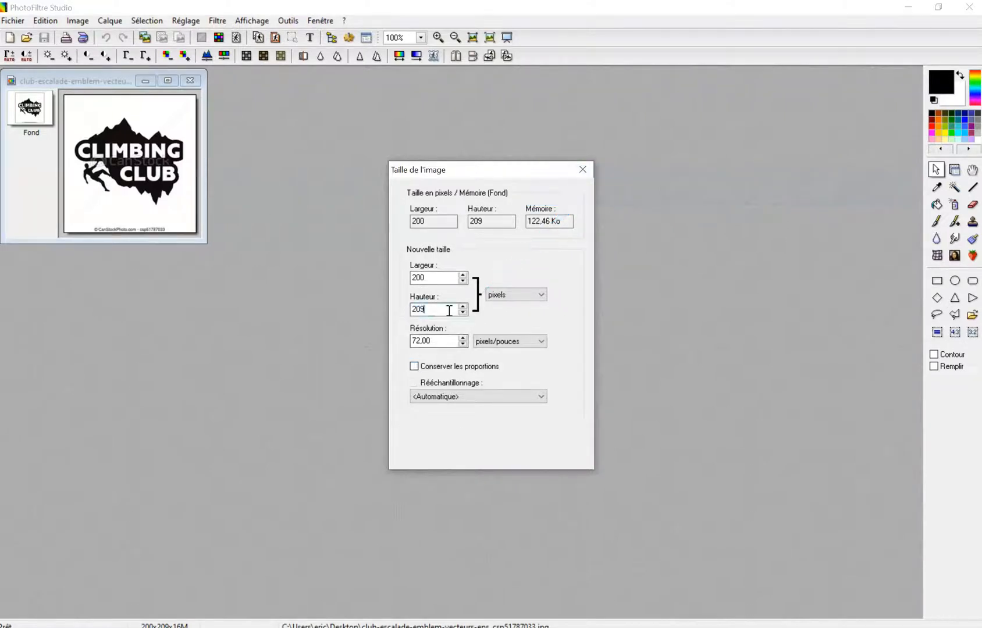
type("40")
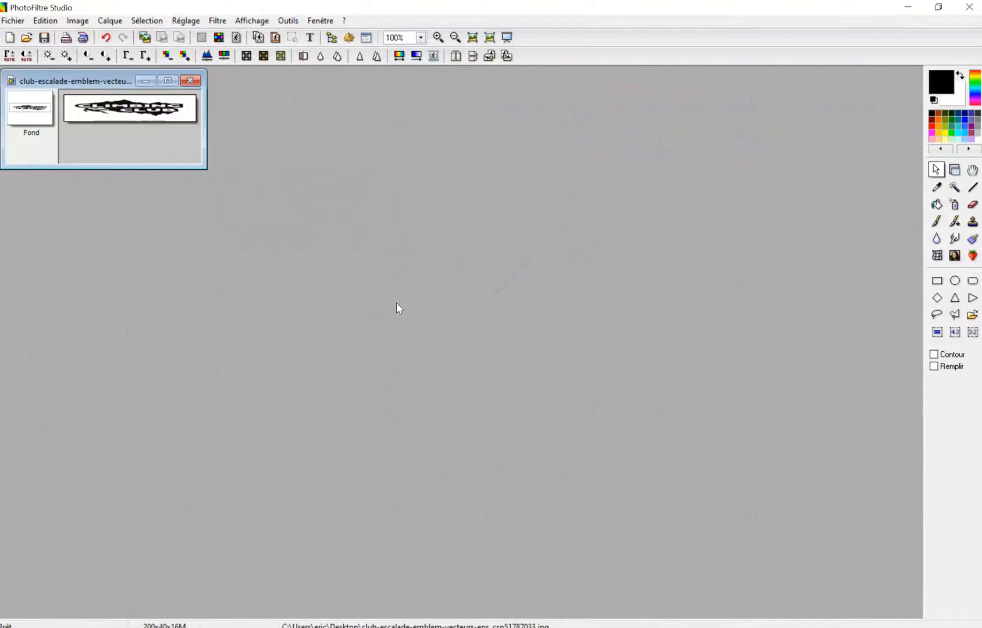
Undo the resize and select a band around the word CLIMBING.
key("ctrl+z")
left_click_drag(64, 96, 198, 132)
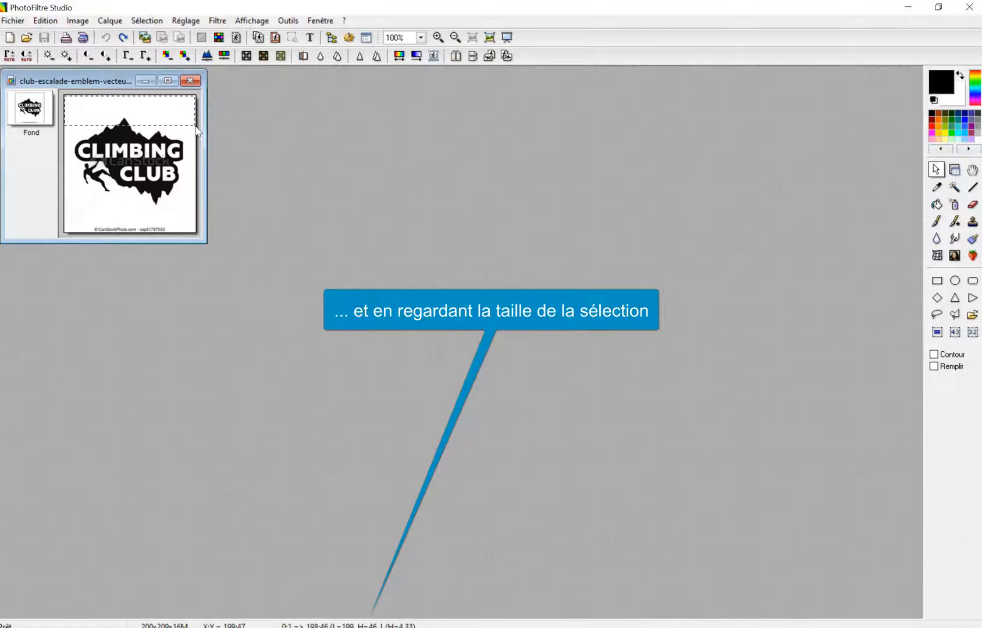
left_click_drag(197, 130, 165, 156)
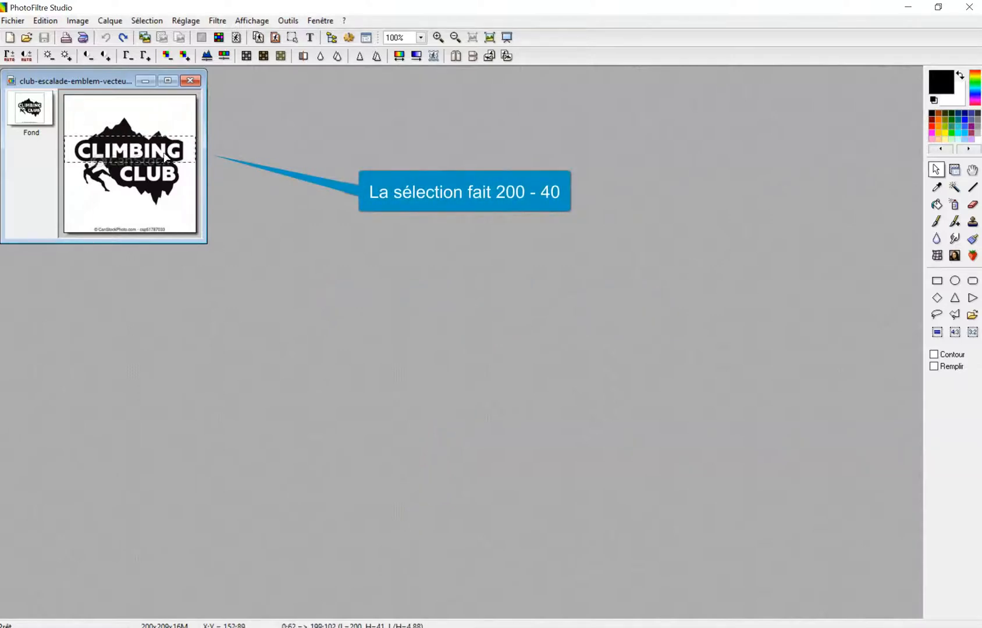
Crop the image to the 200 × 41 selection and save it as JPEG.
left_click(77, 20)
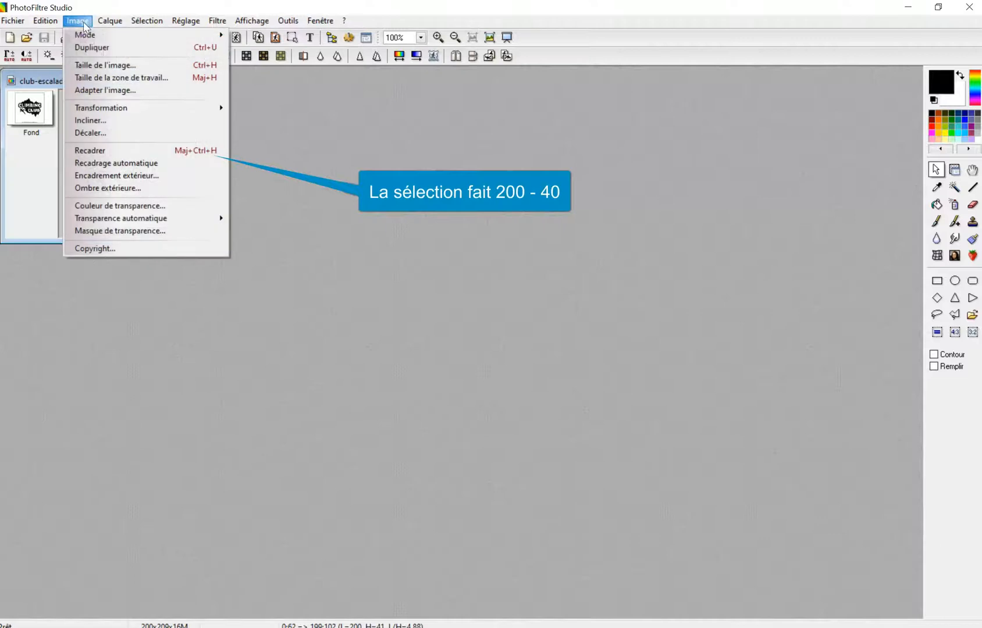
left_click(127, 150)
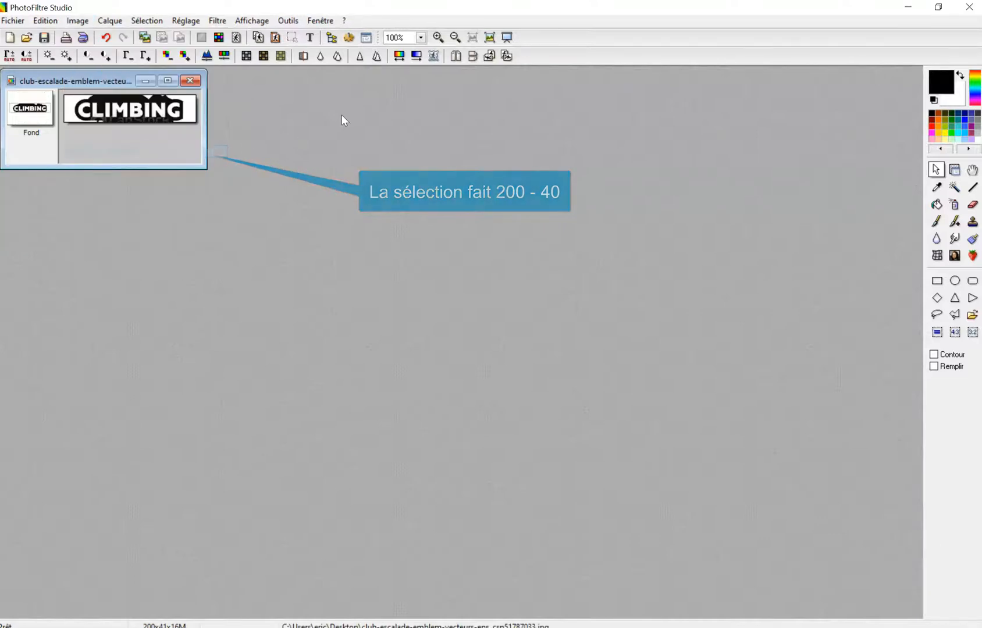
left_click(49, 38)
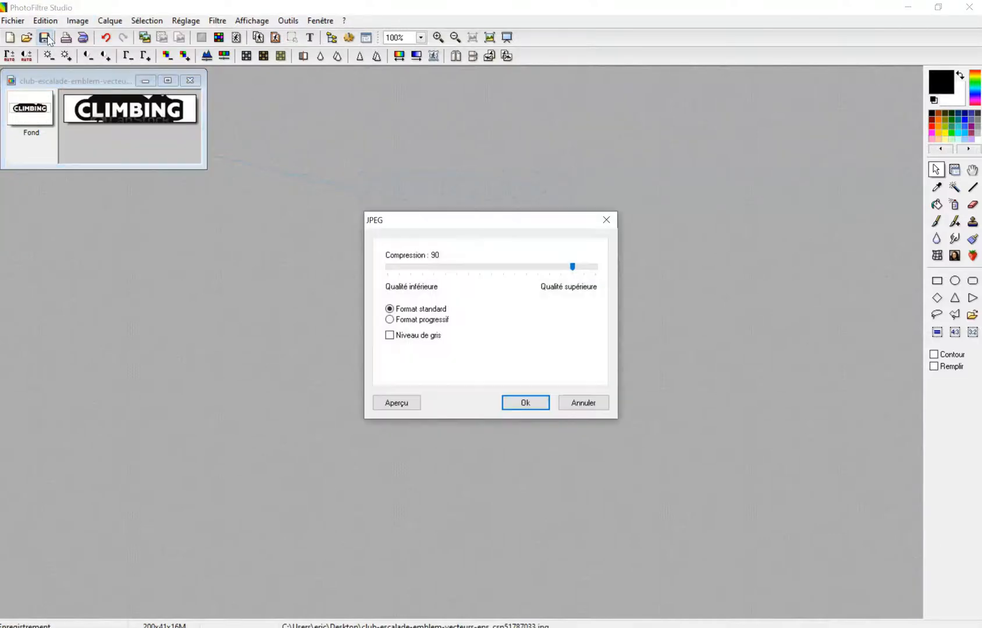
left_click(539, 403)
Upload the cropped CLIMBING JPG as header logo, save, and go to Catalogue > Produits.
left_click(978, 12)
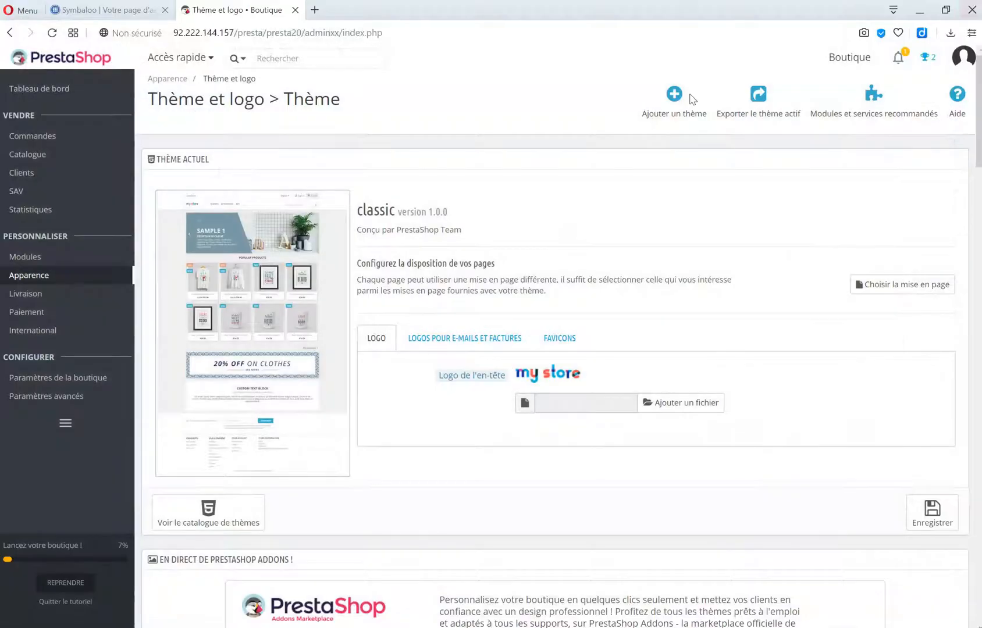
left_click(677, 413)
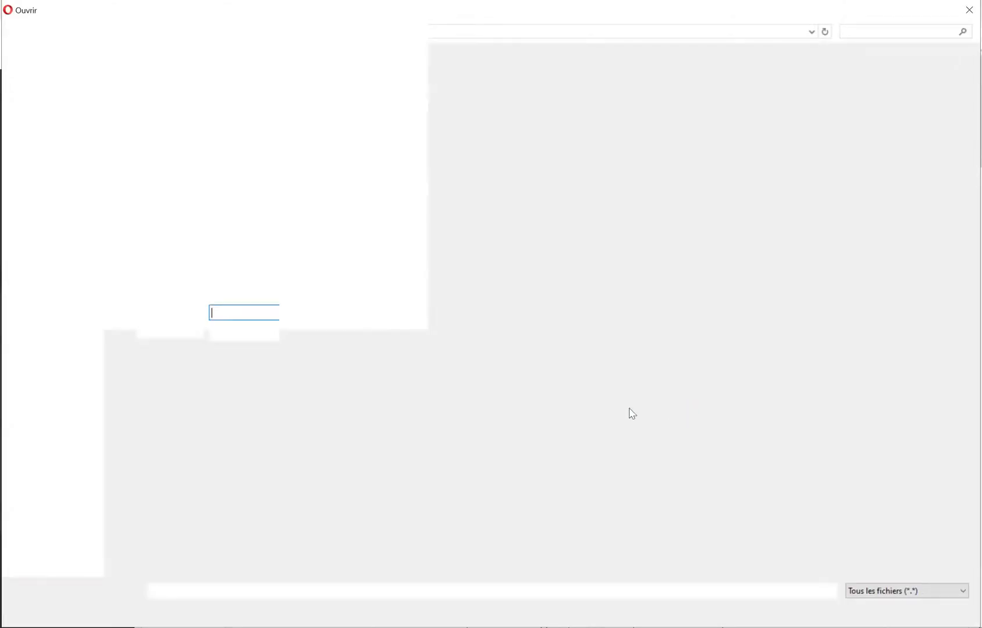
double_click(214, 88)
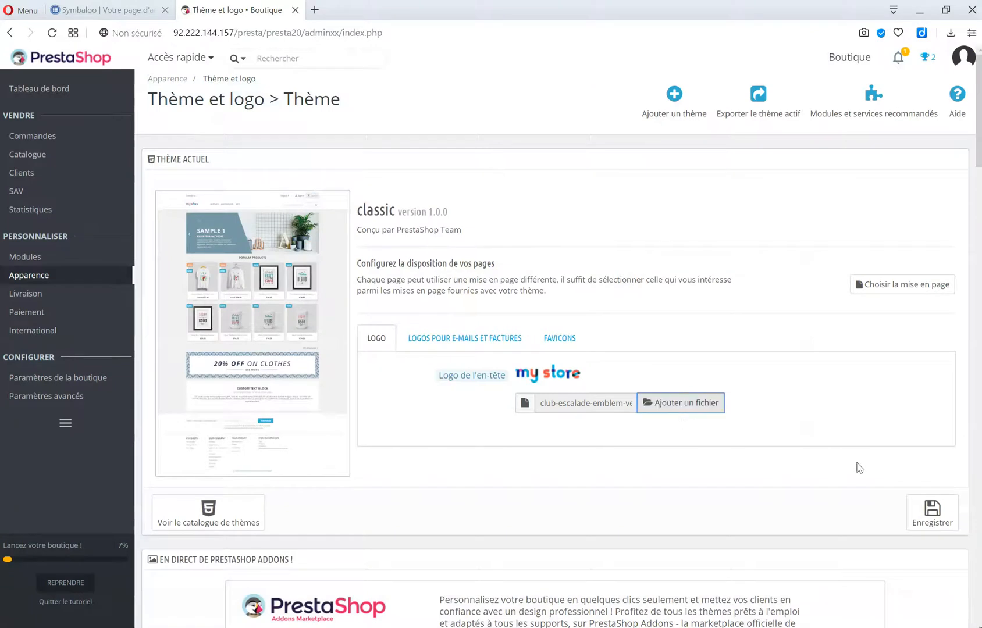
left_click(929, 522)
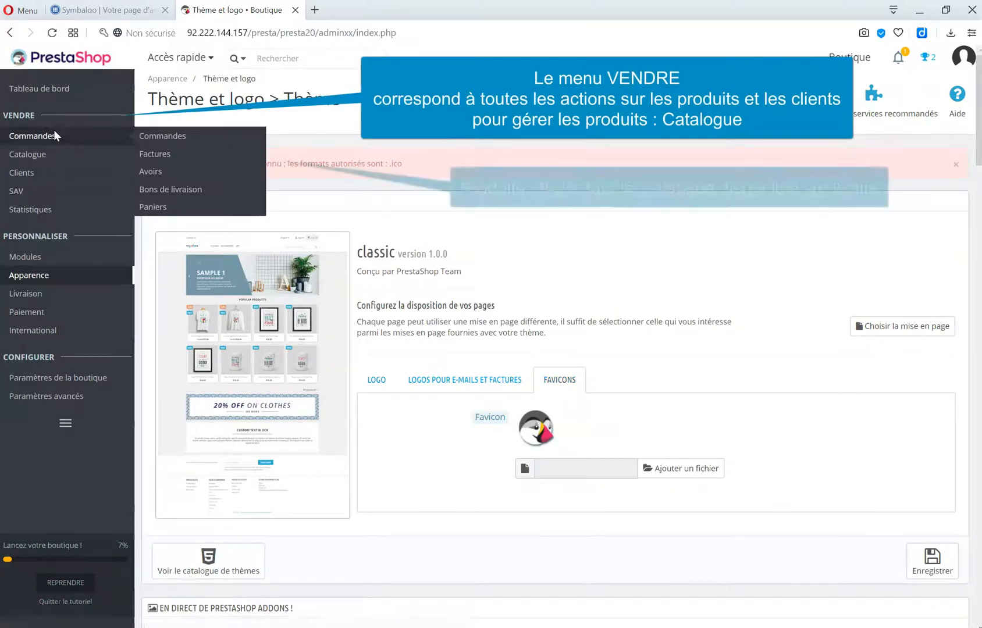
mouse_move(53, 150)
left_click(143, 154)
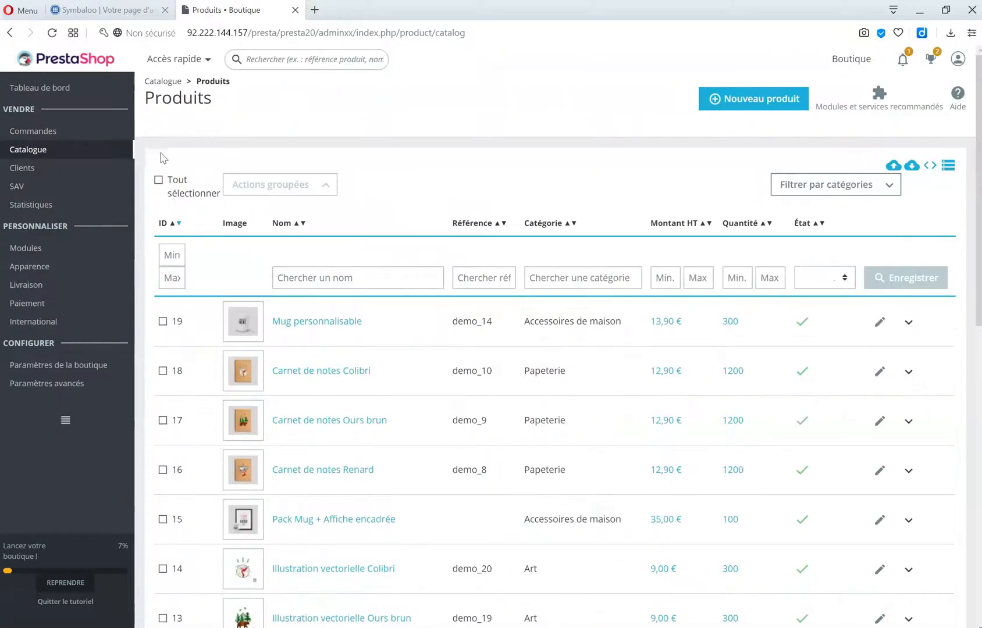
Filter the product list by name 'coussin' to show the three cushion products.
scroll(318, 337, "down", 9)
scroll(311, 357, "up", 6)
scroll(311, 357, "up", 3)
left_click(351, 279)
type("coussin")
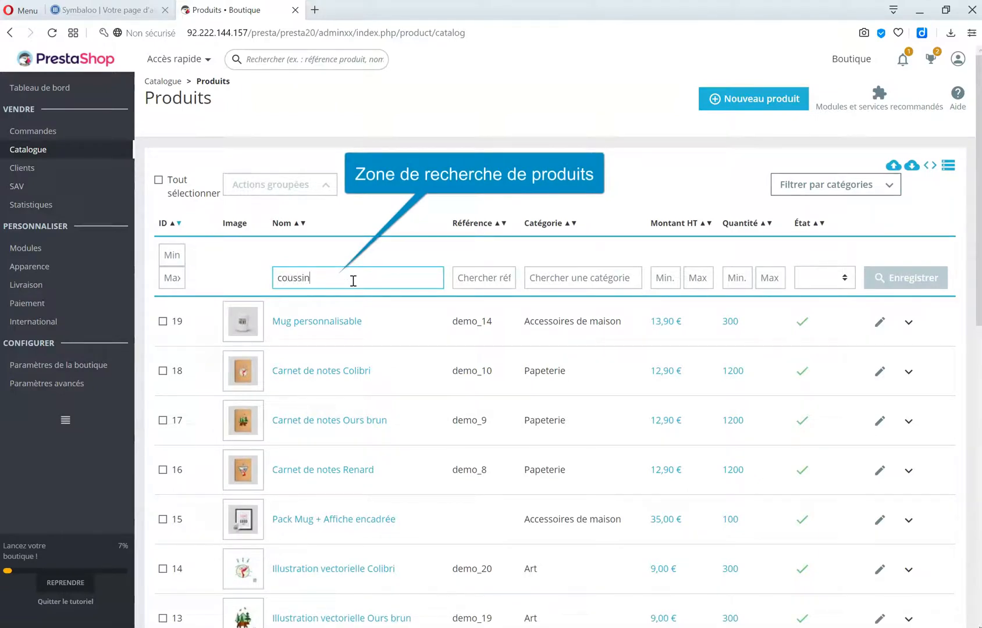
key("Return")
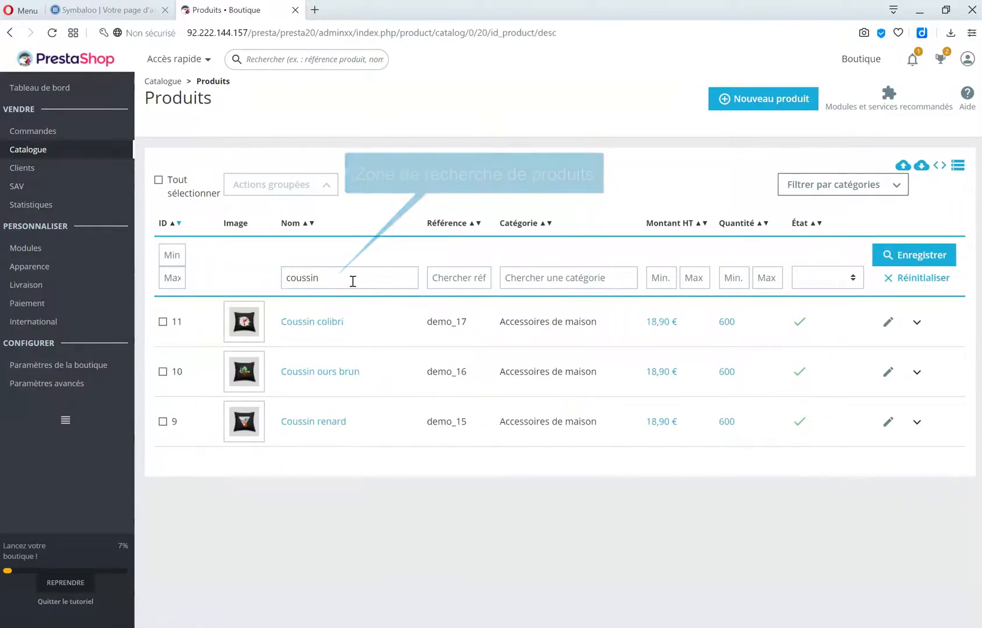
Clear the name filter and reset so all products are listed again.
left_click(350, 279)
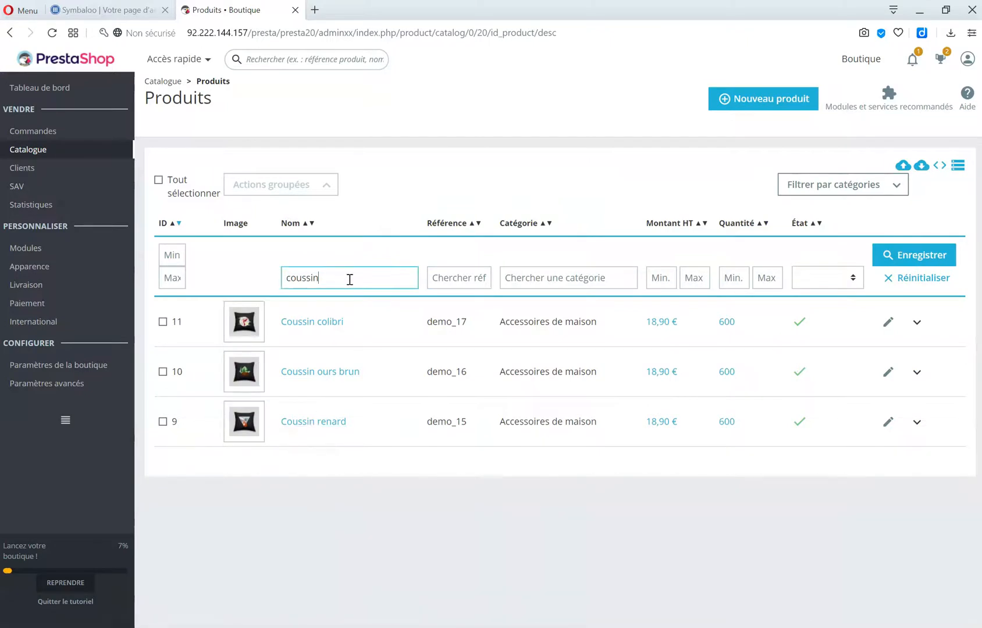
key("BackSpace")
key("BackSpace")
key("BackSpace")
key("BackSpace")
key("BackSpace")
key("BackSpace")
key("BackSpace")
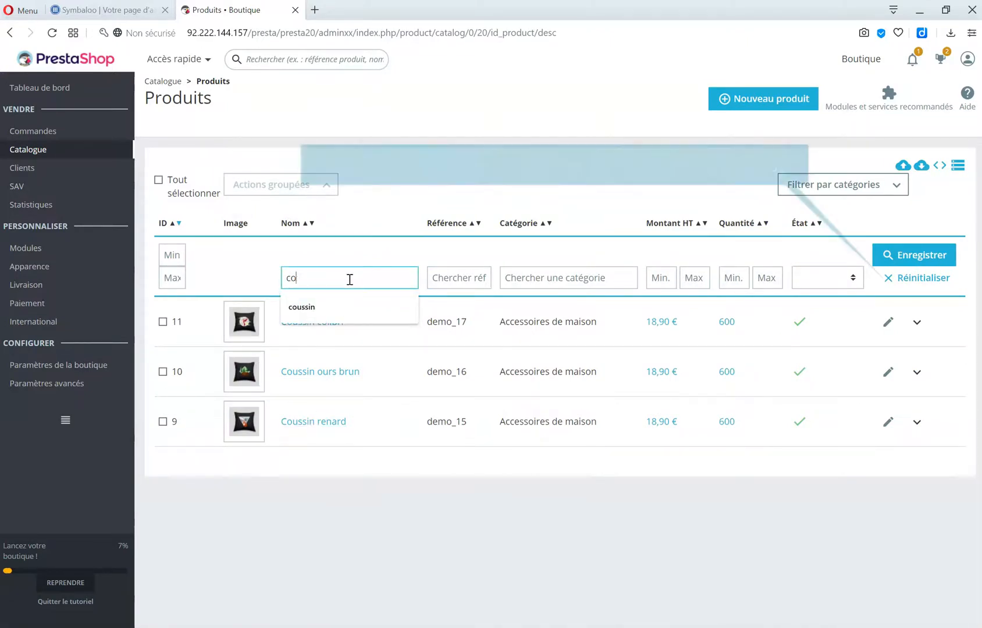
left_click(888, 279)
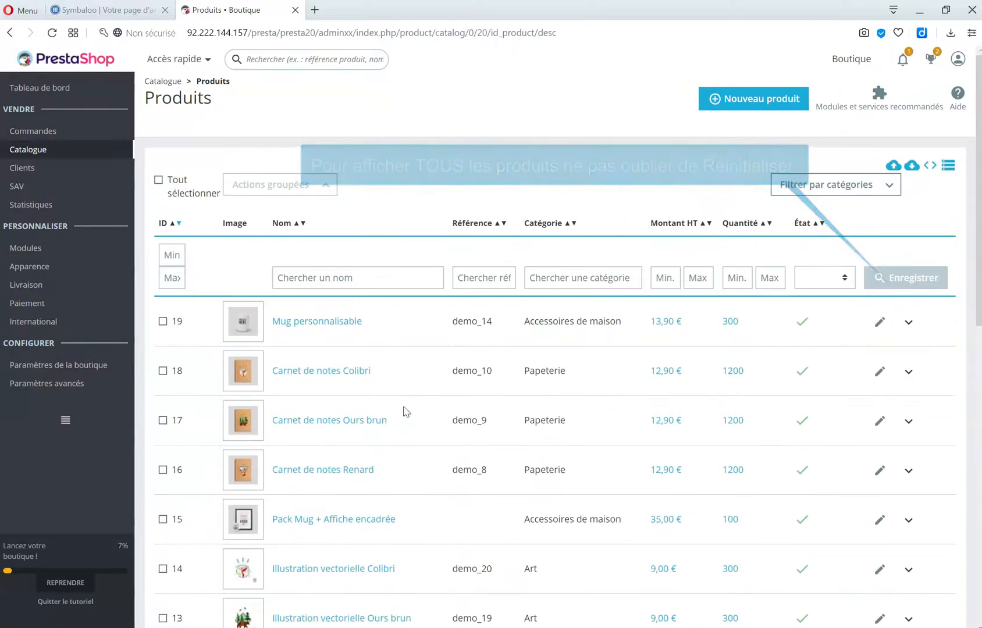
Tick all products, close group actions without deleting, untick them, and start a new product.
left_click(160, 181)
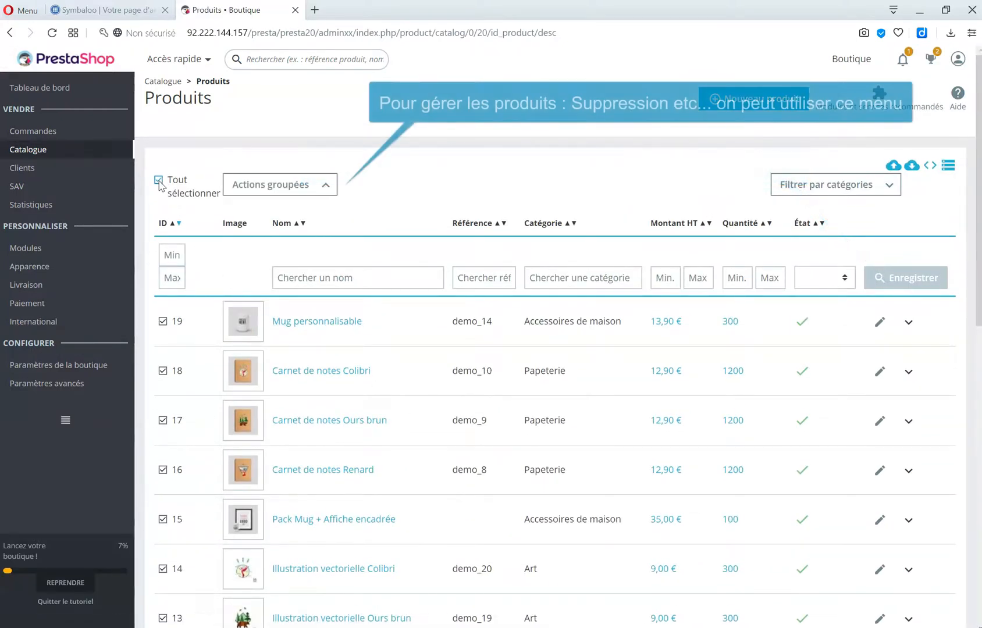
left_click(327, 185)
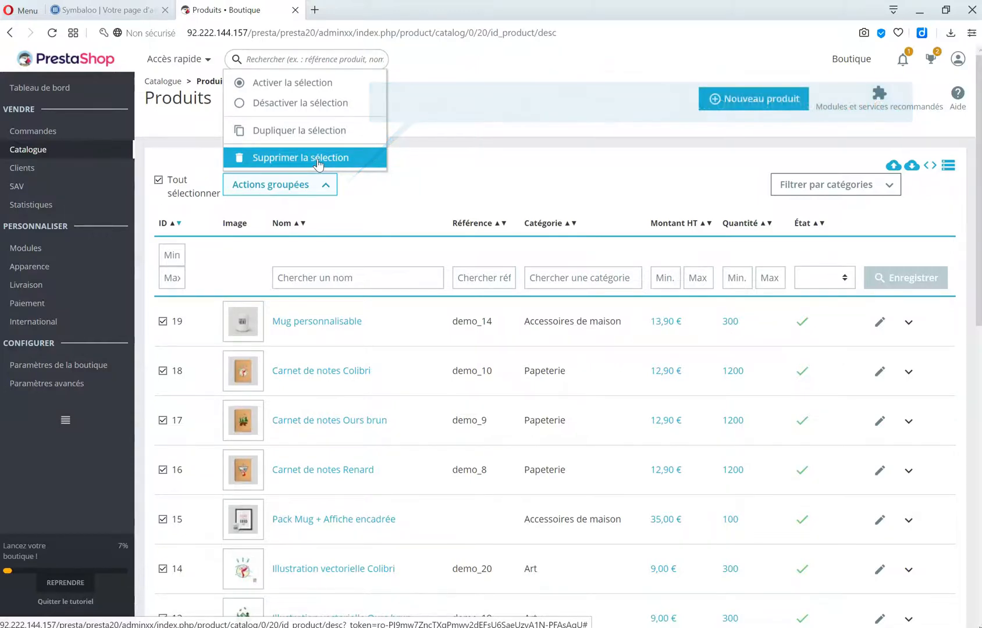
left_click(450, 174)
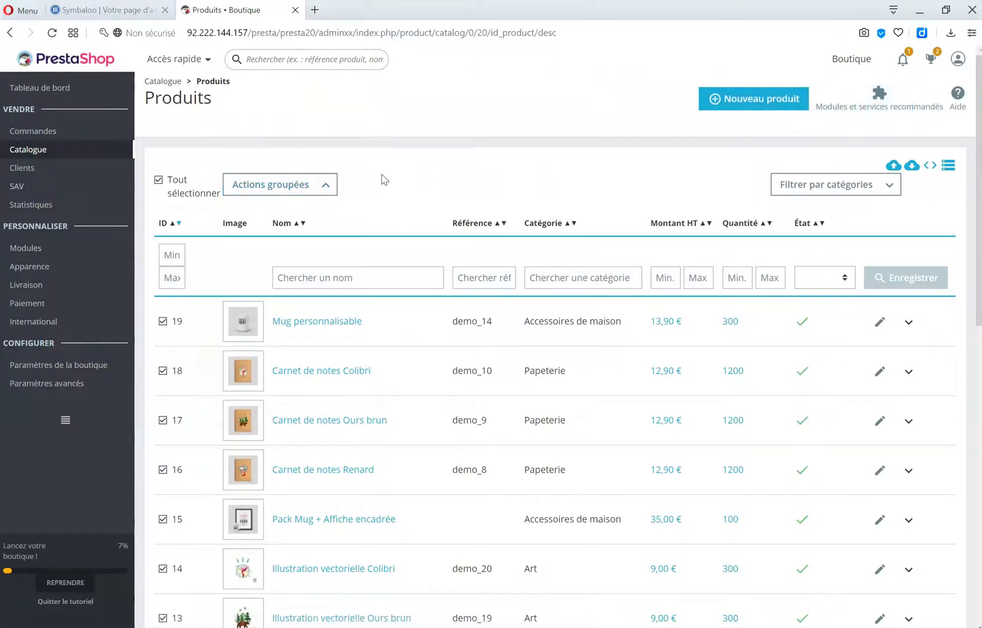
left_click(159, 180)
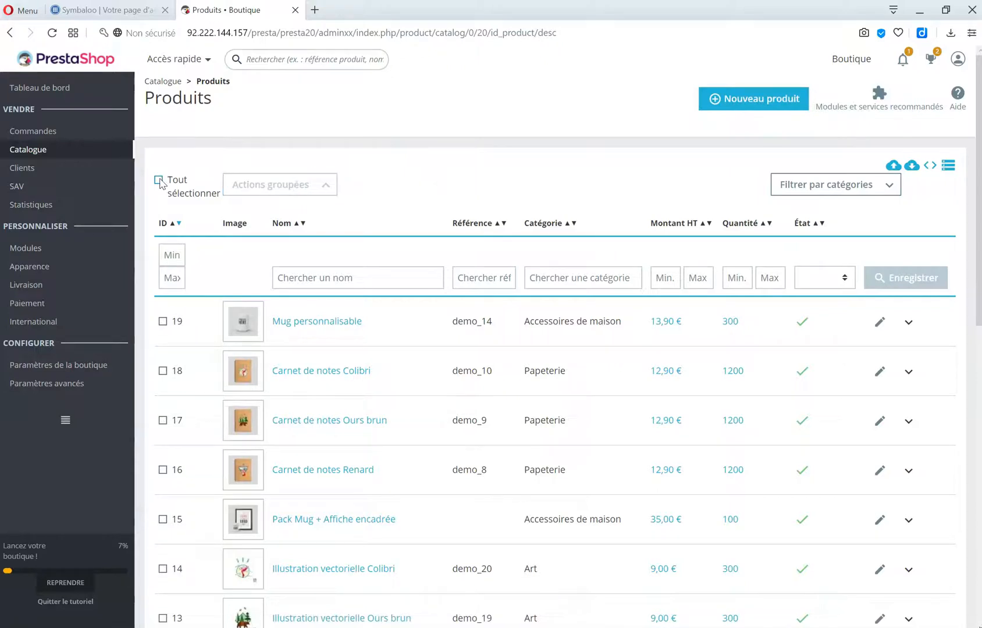
middle_click(779, 102)
left_click(780, 104)
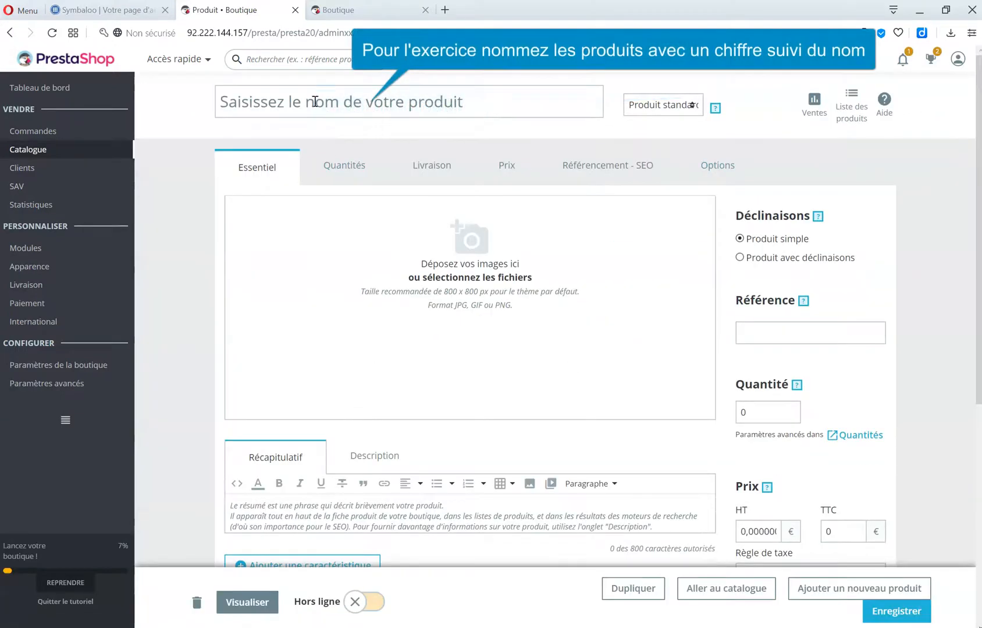
Enter '1CORDE BEAL' as the new product's name.
left_click(315, 102)
type("1")
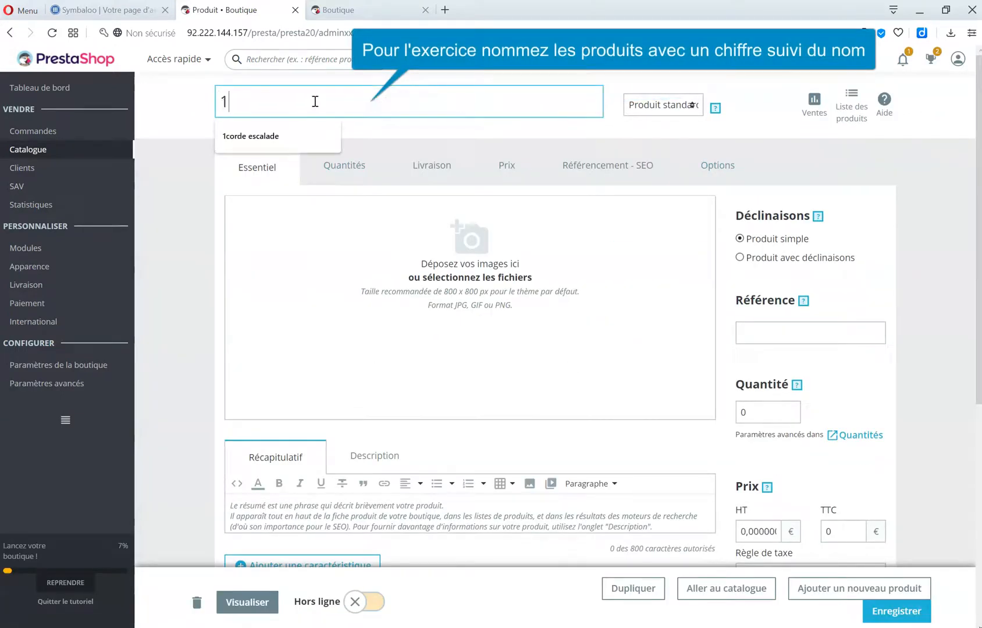
type("RD")
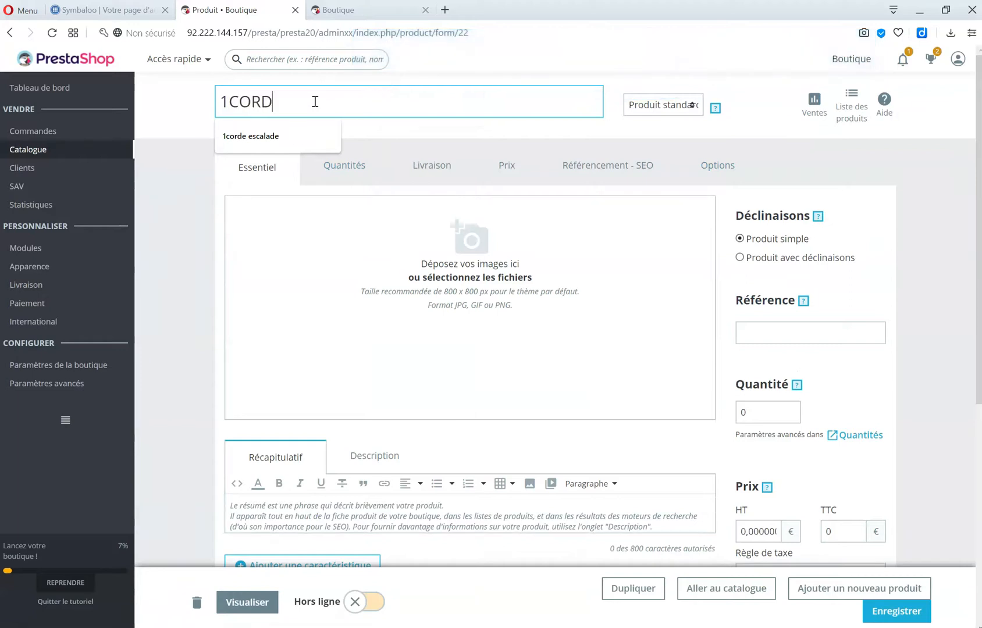
type("E BEAL")
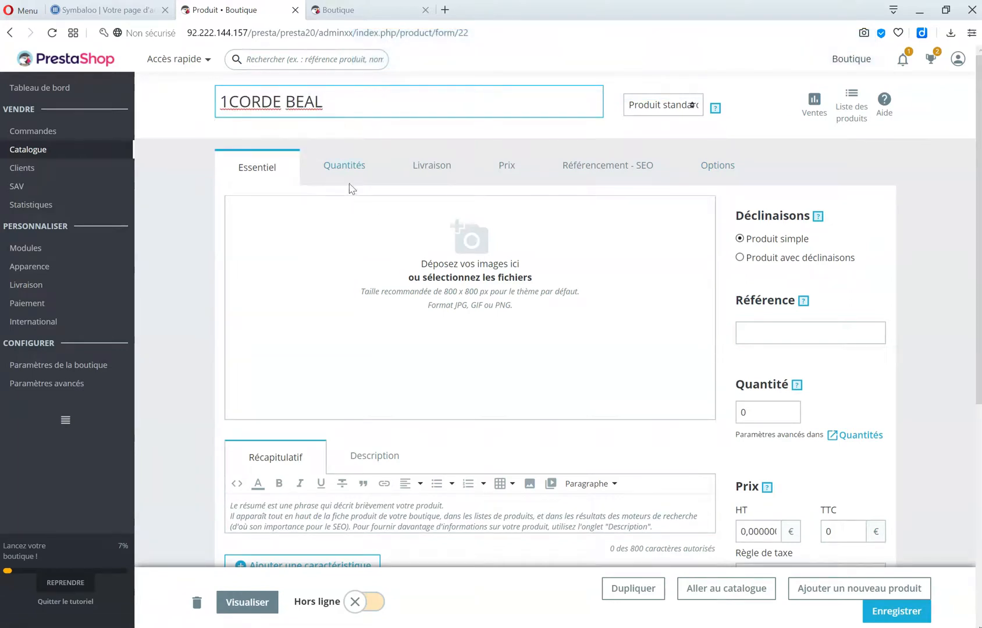
Leave the summary empty and write 'description supplémentaire' in the product Description.
scroll(351, 507, "down", 2)
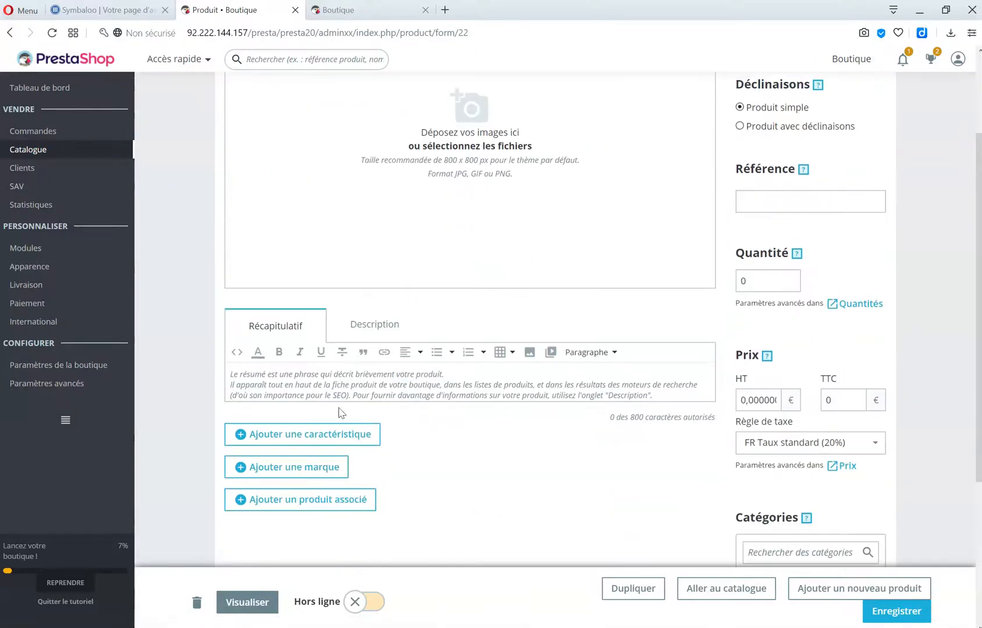
left_click_drag(231, 378, 457, 382)
left_click(233, 386)
left_click(369, 325)
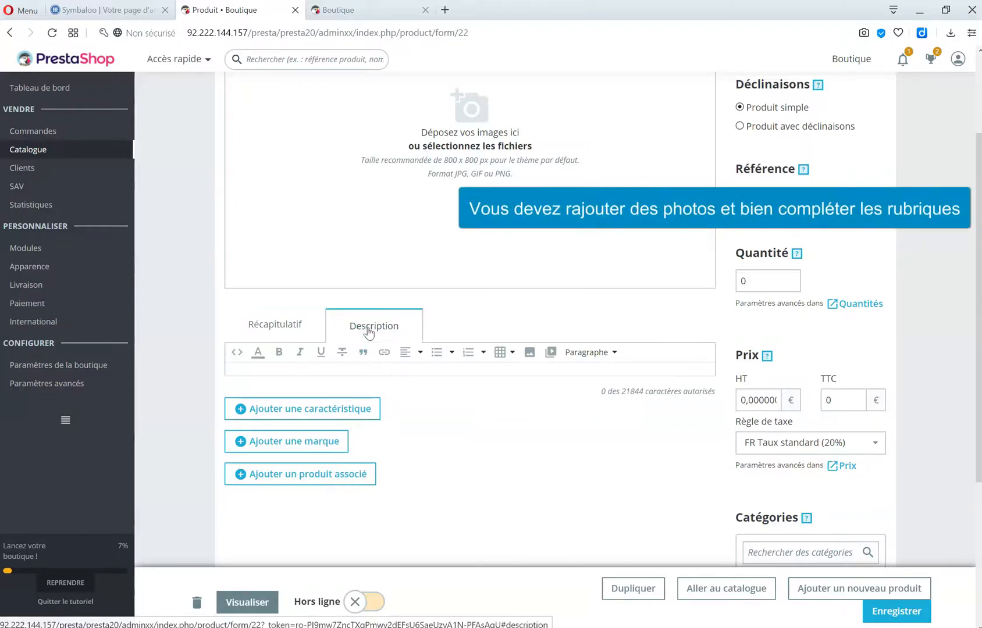
left_click(395, 369)
type("d")
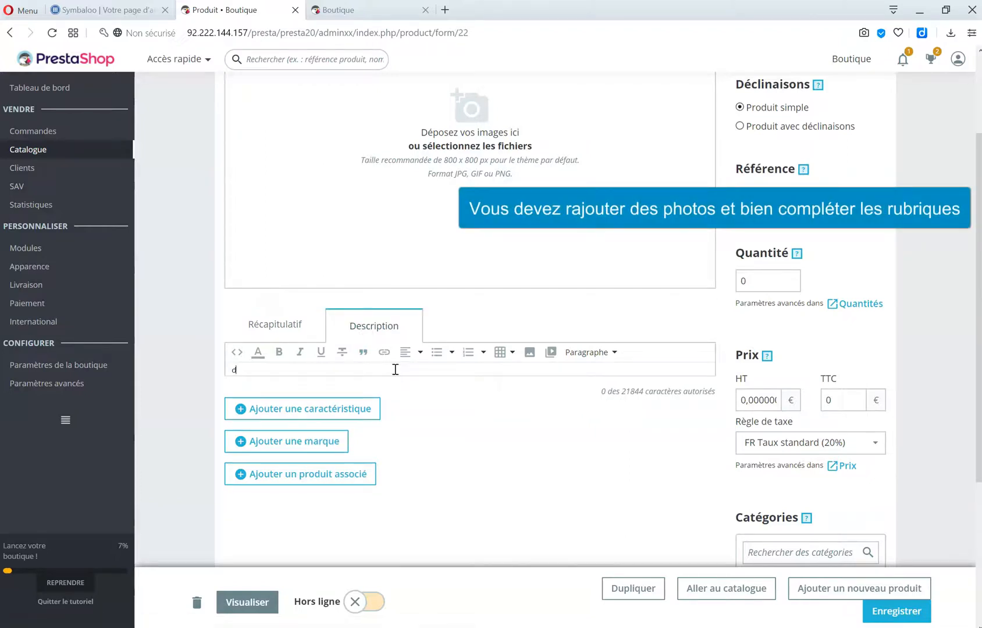
type("escription supplémentaire")
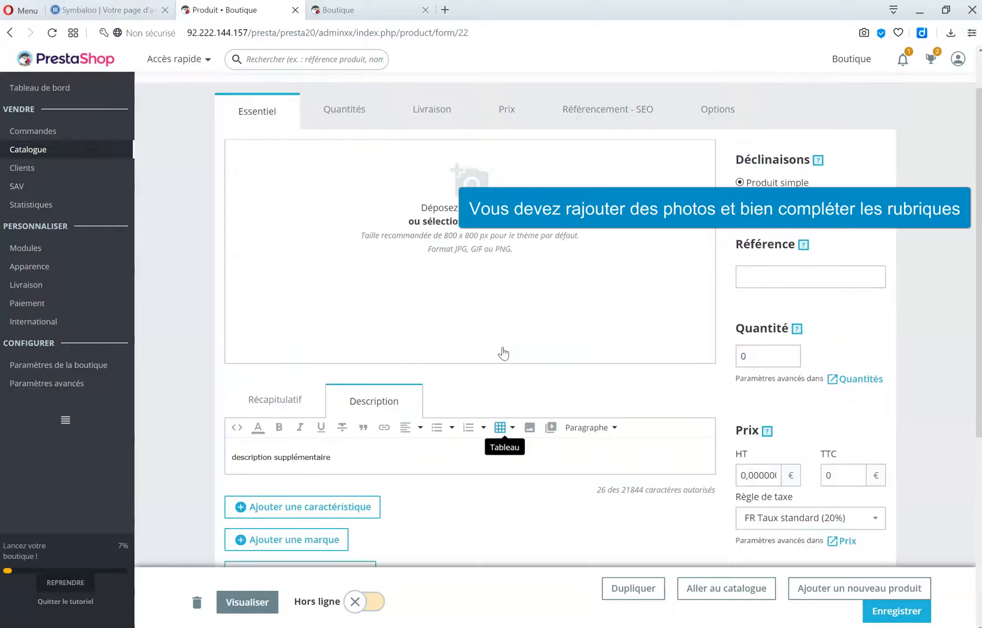
scroll(503, 356, "up", 2)
left_click(361, 179)
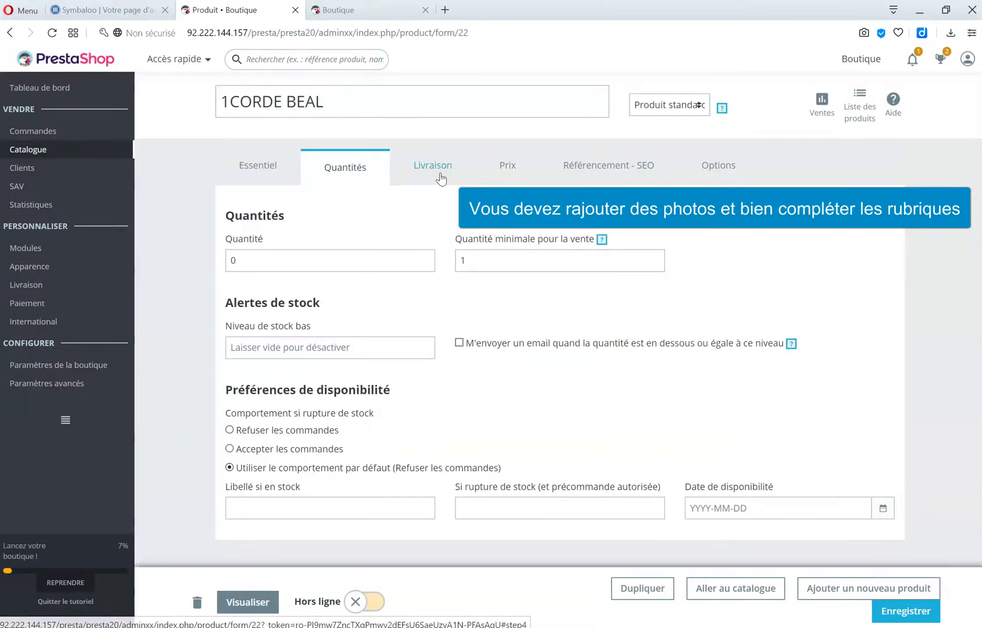
left_click(438, 178)
left_click(505, 167)
left_click(607, 166)
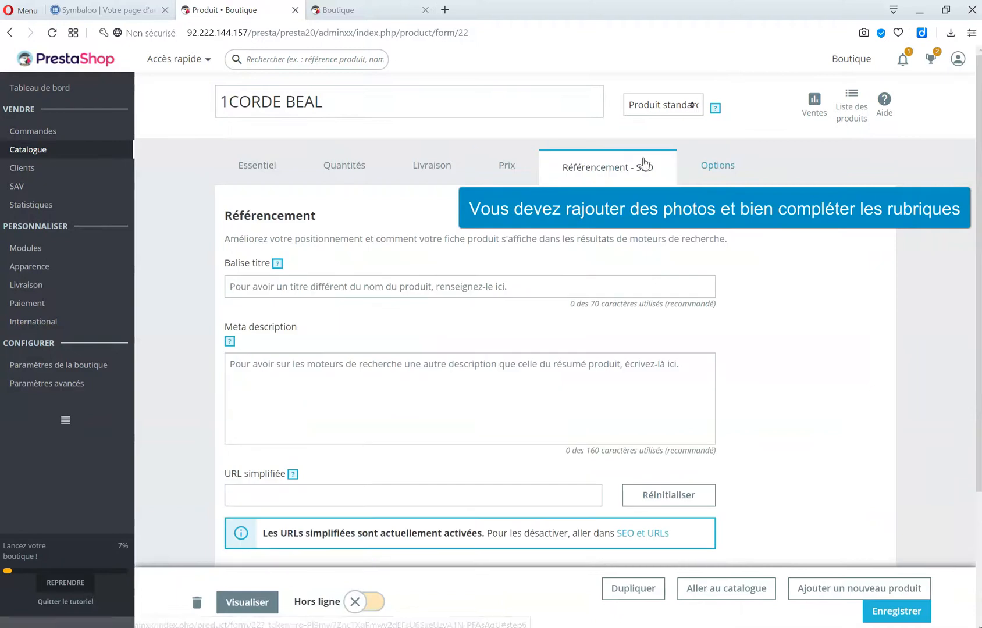
left_click(720, 168)
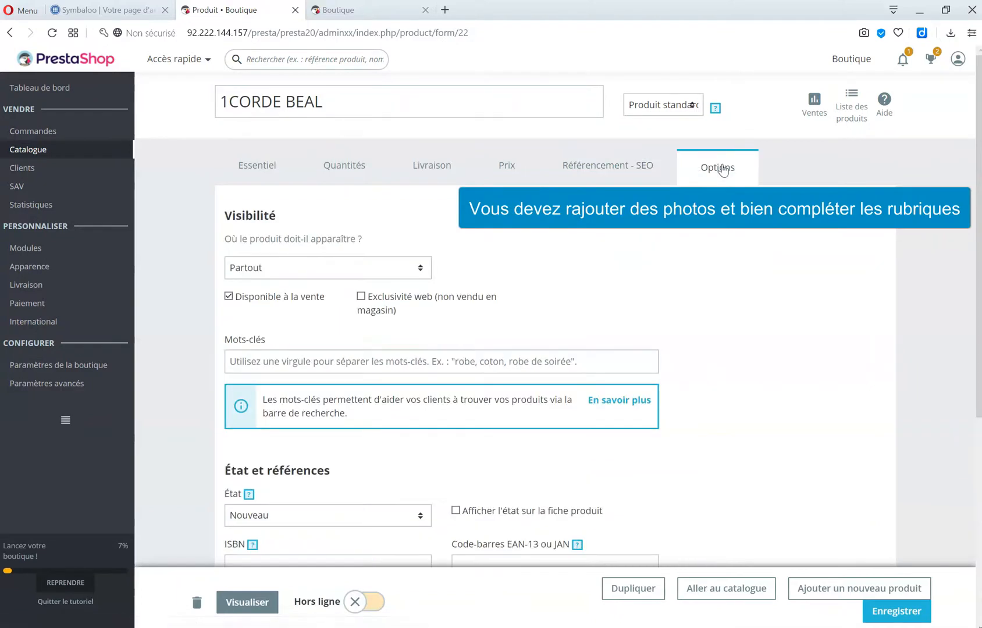
left_click(261, 170)
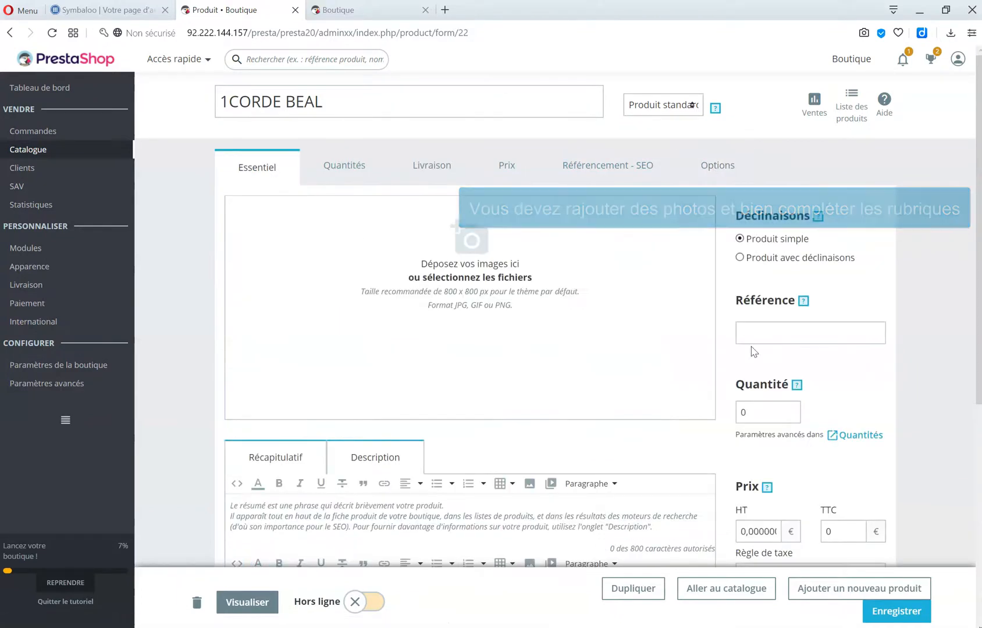
scroll(745, 343, "down", 6)
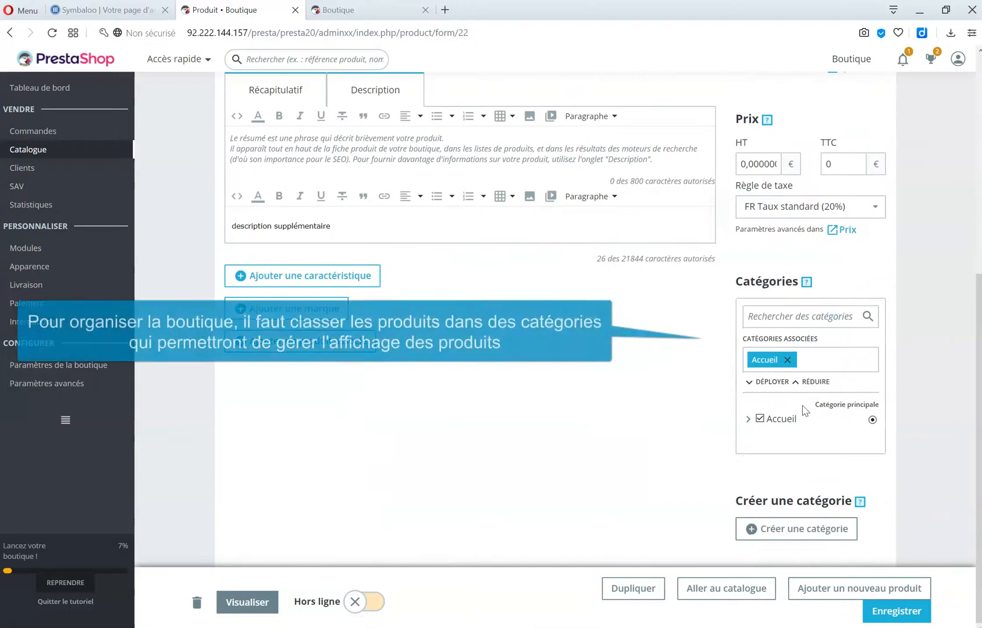
Keep Accueil as the main category and name a new category 'Matériel escalade'.
left_click(748, 419)
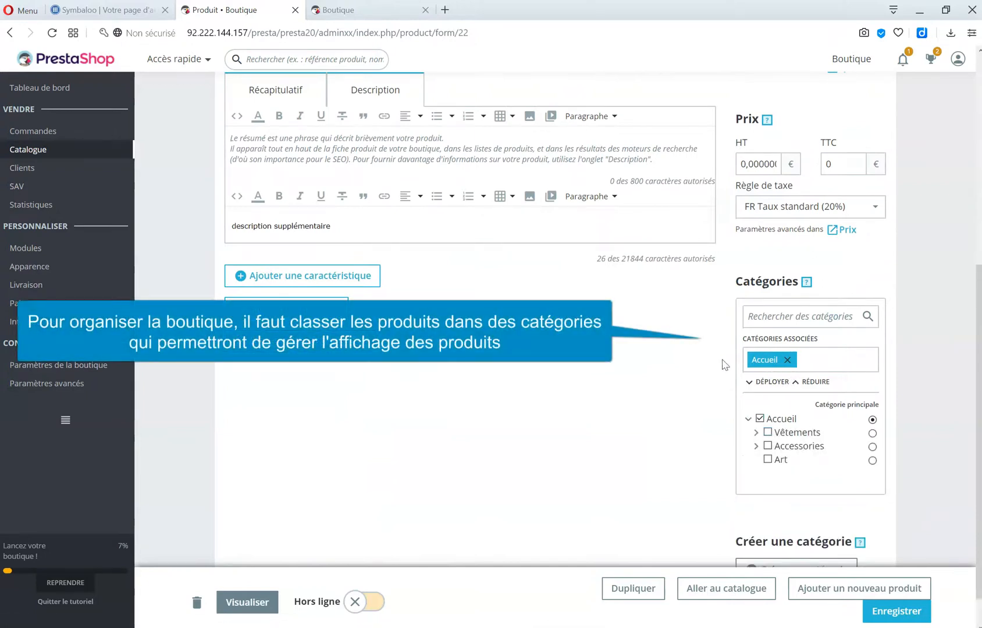
left_click(872, 420)
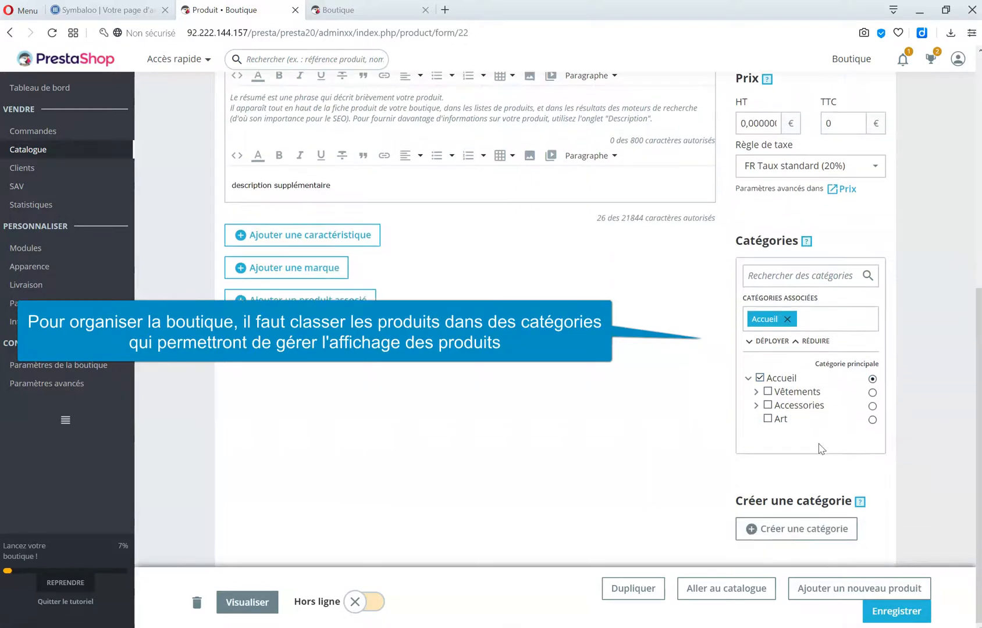
left_click(803, 531)
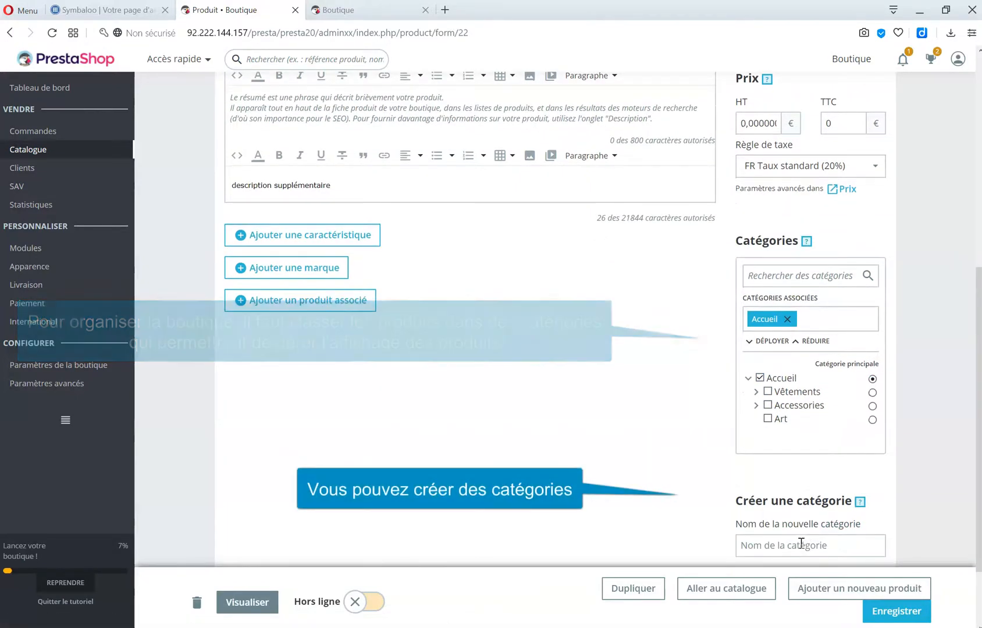
type("Materiel escalade")
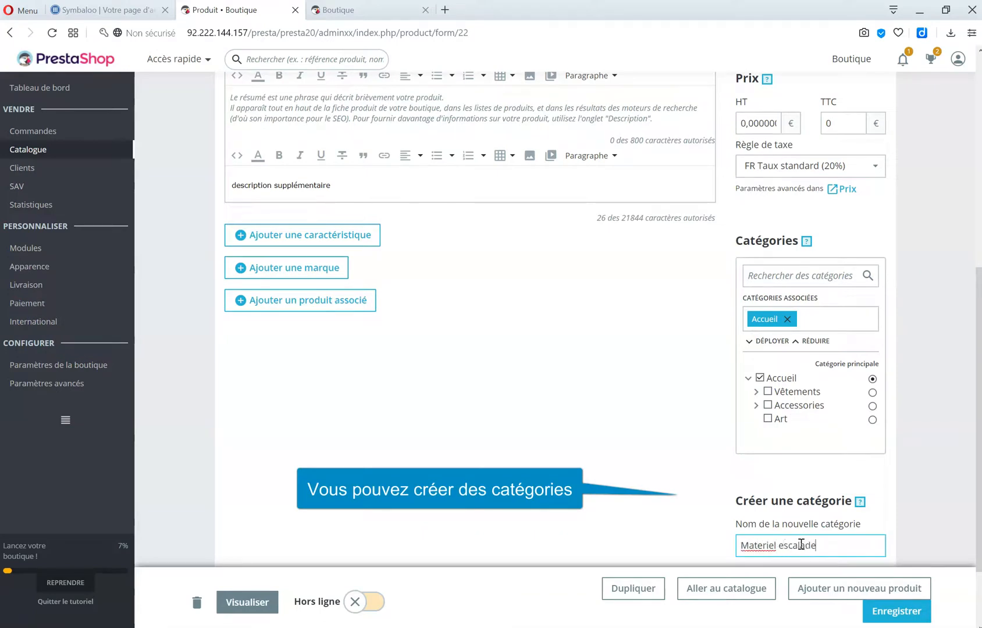
right_click(763, 547)
left_click(797, 348)
Create the Matériel escalade category and tick it for the product.
scroll(843, 534, "down", 2)
left_click(872, 533)
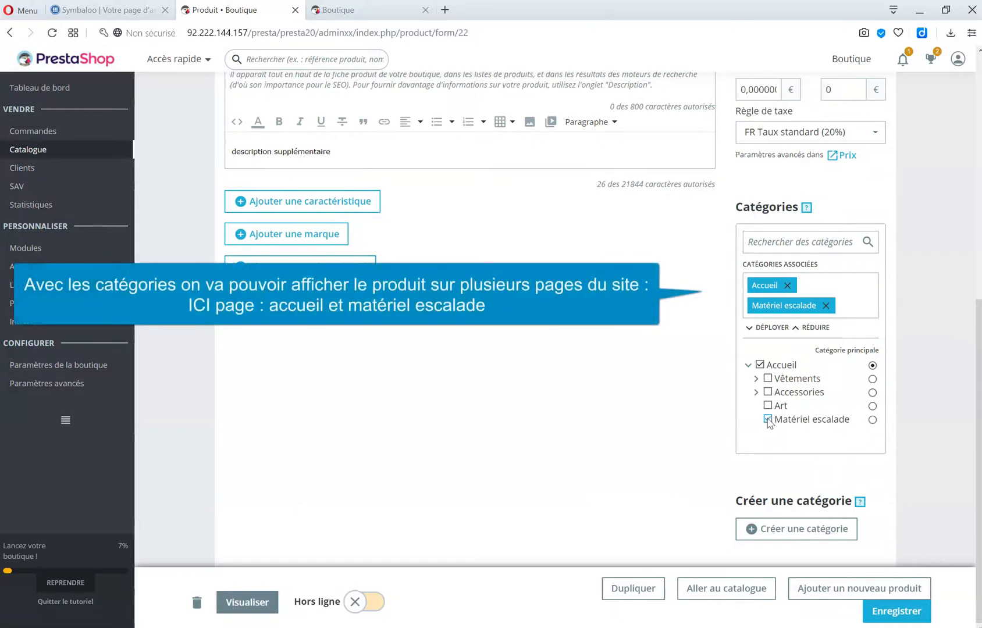
left_click(767, 419)
left_click(767, 419)
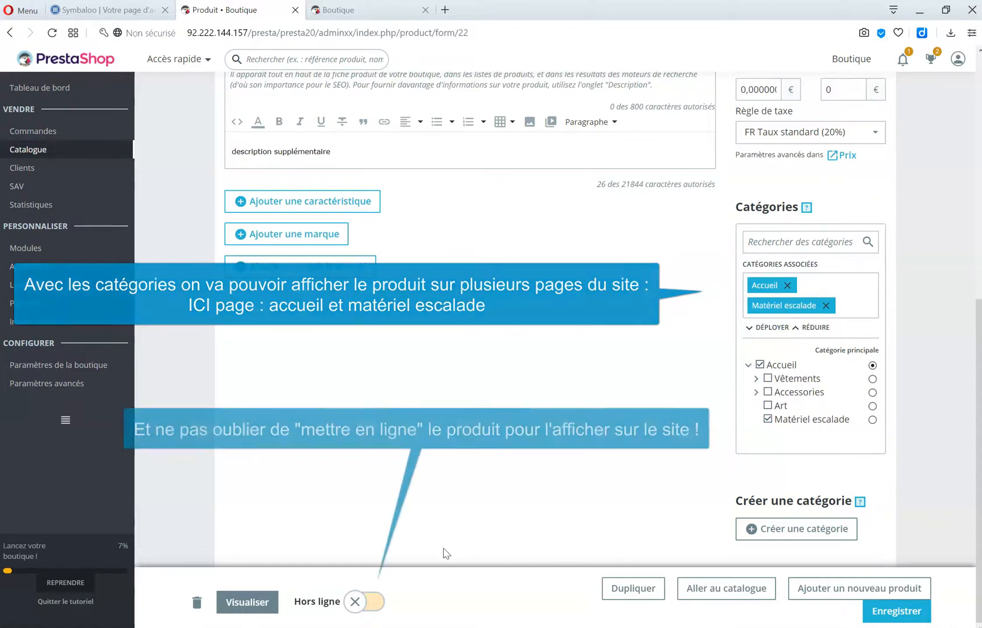
Set 1CORDE BEAL to En ligne and return to the Catalogue > Produits list.
left_click(371, 605)
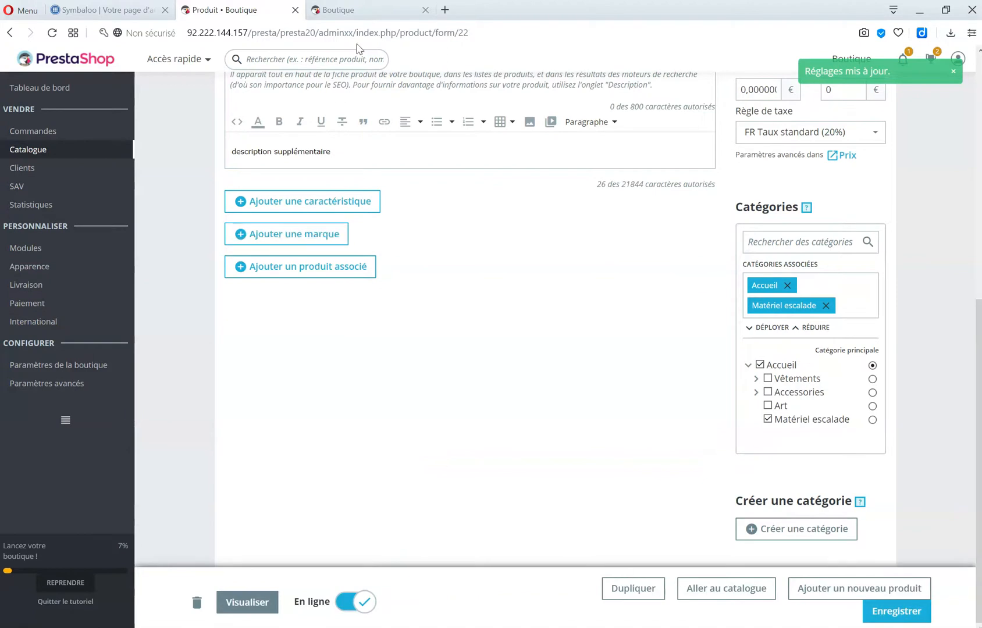
mouse_move(62, 153)
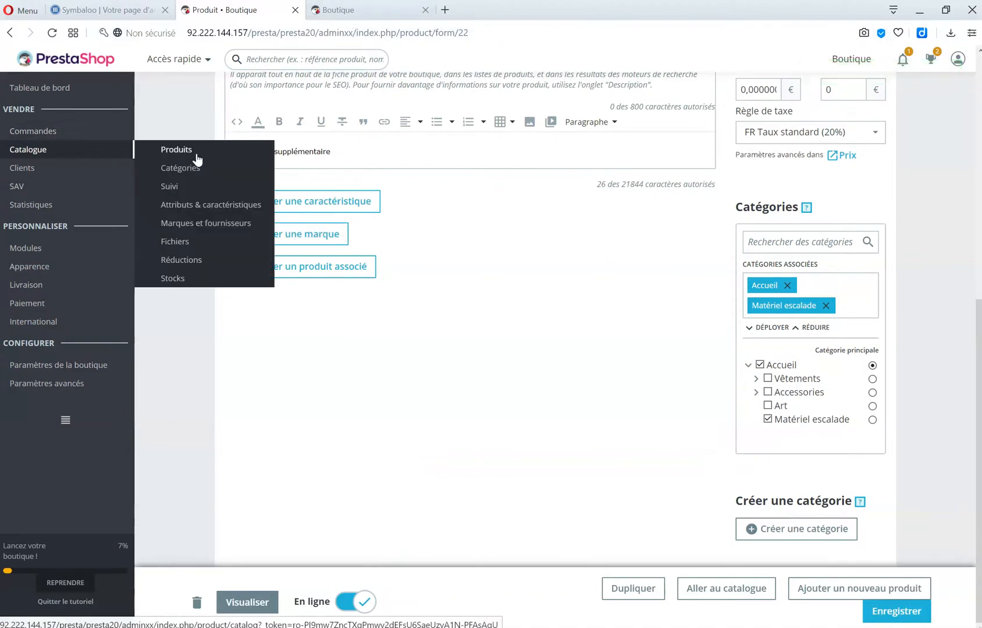
left_click(175, 153)
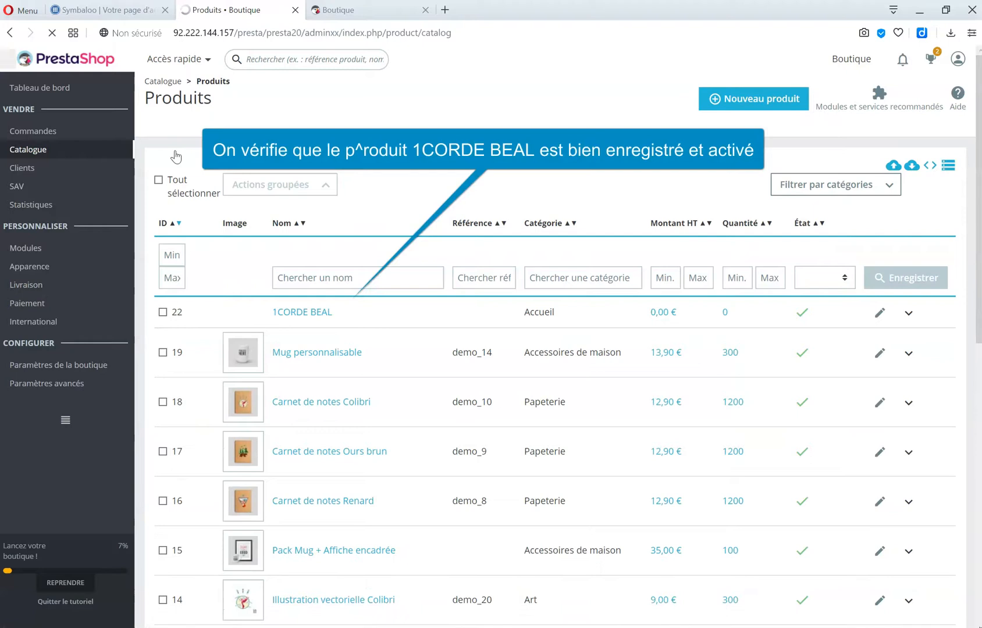